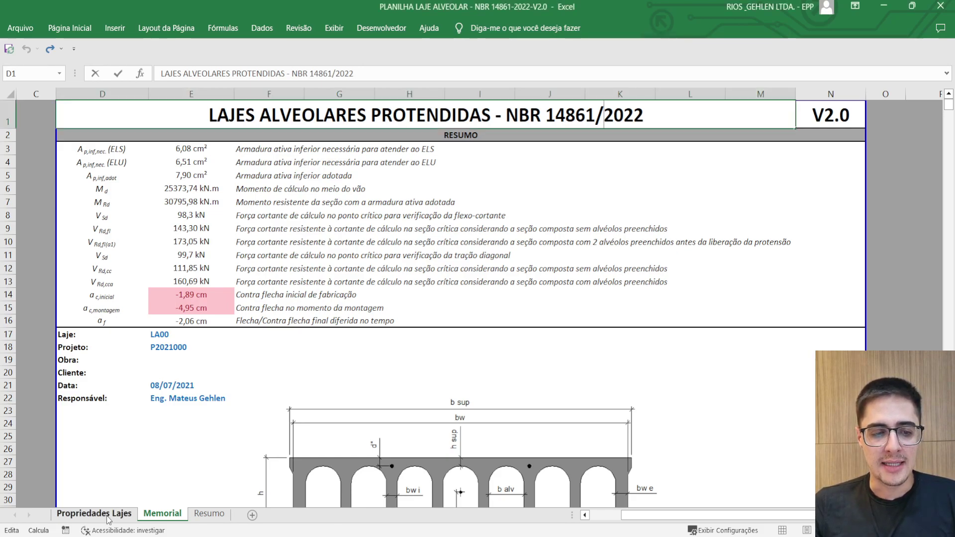
# - Review the precast section table on the Propriedades Lajes sheet, from the slab nomenclature and geometry through the rib property columns
pyautogui.hotkey('ctrl', 'pageup')
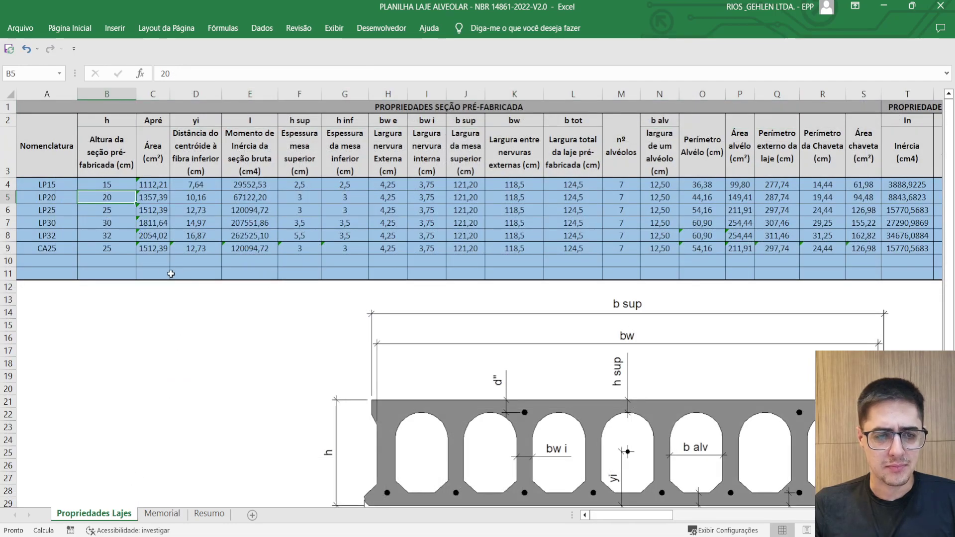
pyautogui.click(64, 189)
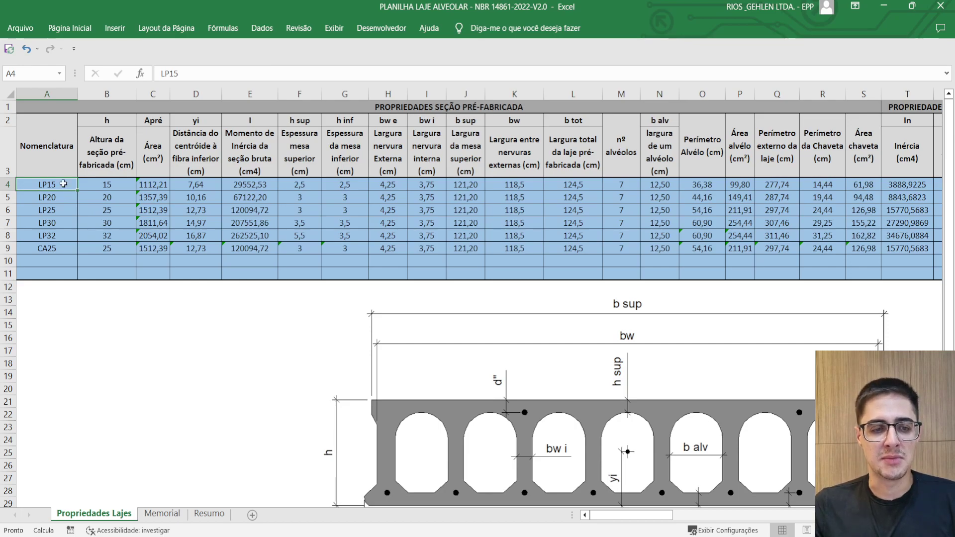
pyautogui.moveTo(65, 184); pyautogui.dragTo(53, 277)
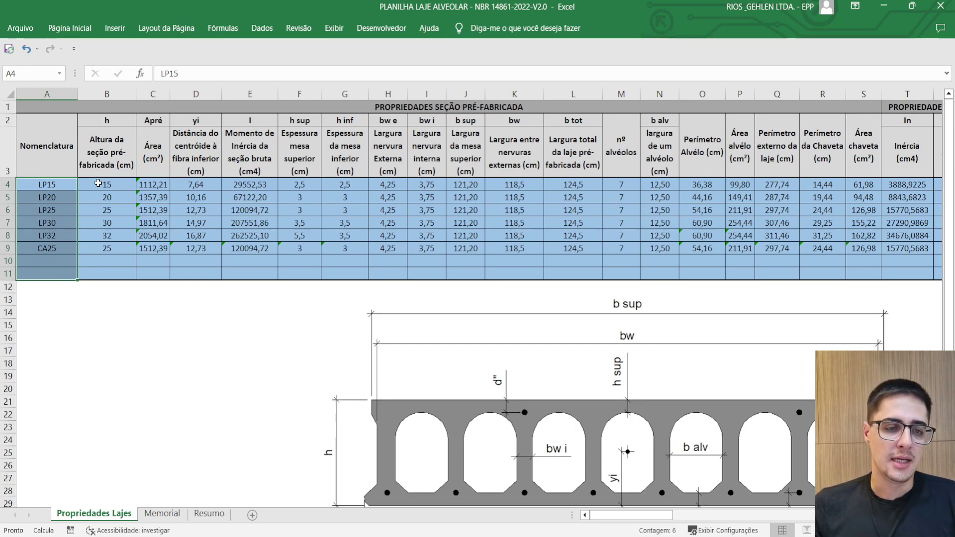
pyautogui.click(100, 182)
pyautogui.moveTo(105, 187); pyautogui.dragTo(184, 253)
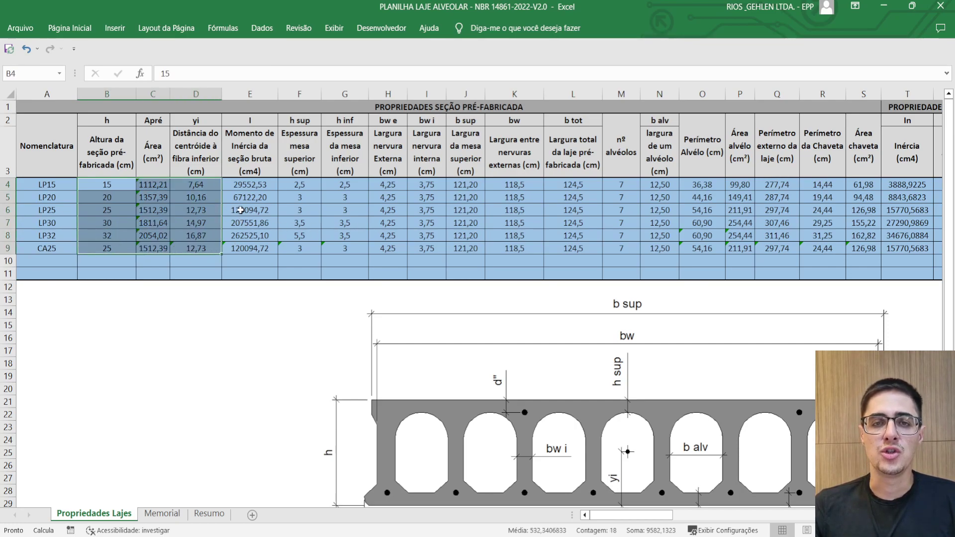
pyautogui.hscroll(1, 312, 212)
pyautogui.hscroll(4, 313, 212)
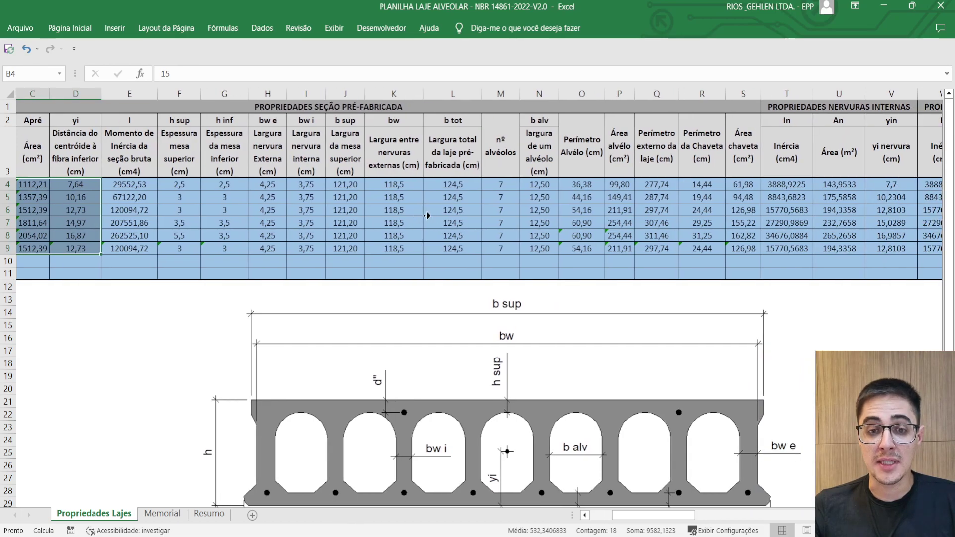
pyautogui.hscroll(3, 496, 213)
pyautogui.click(632, 209)
pyautogui.moveTo(711, 516); pyautogui.dragTo(246, 325)
pyautogui.click(43, 185)
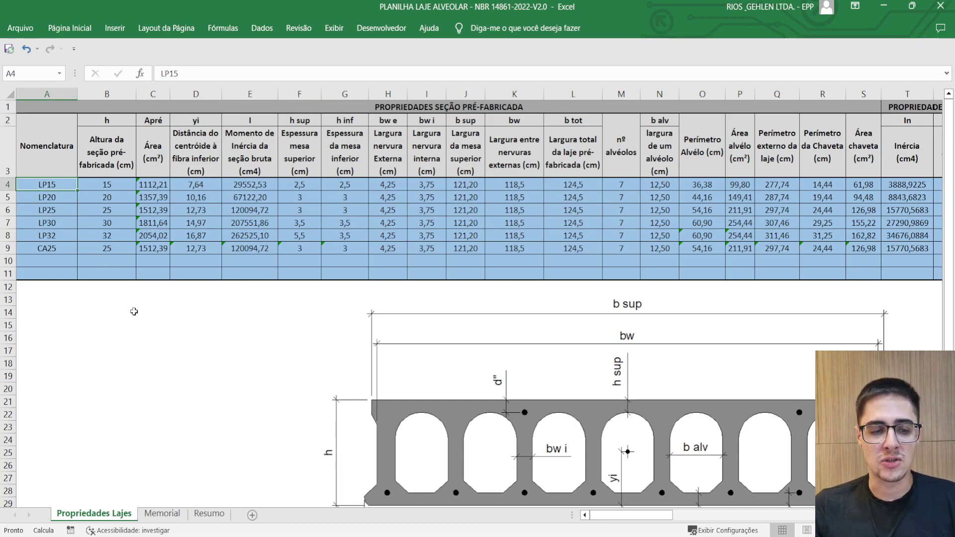
# - Review the Resumo block of the Memorial sheet, covering required reinforcement, moments, shear forces and camber values
pyautogui.click(160, 518)
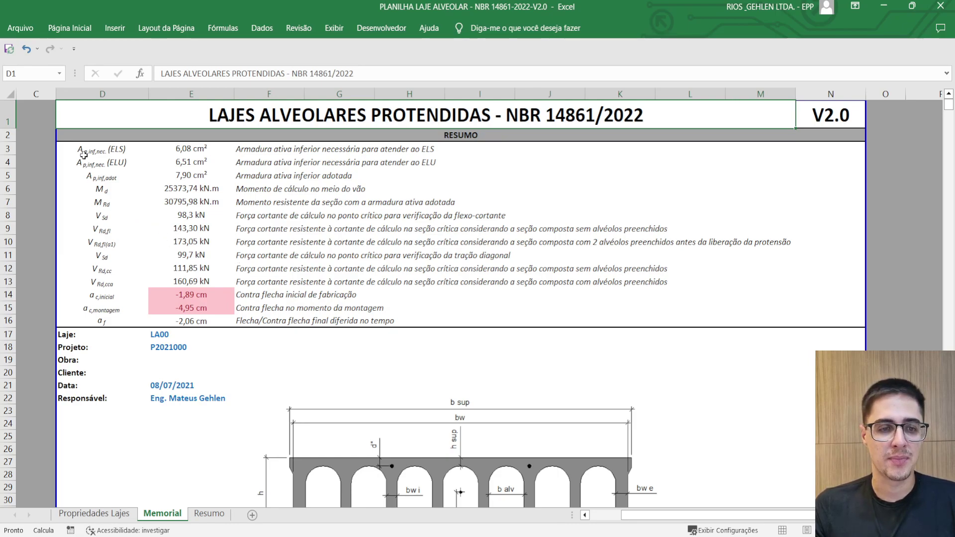
pyautogui.moveTo(81, 148); pyautogui.dragTo(835, 319)
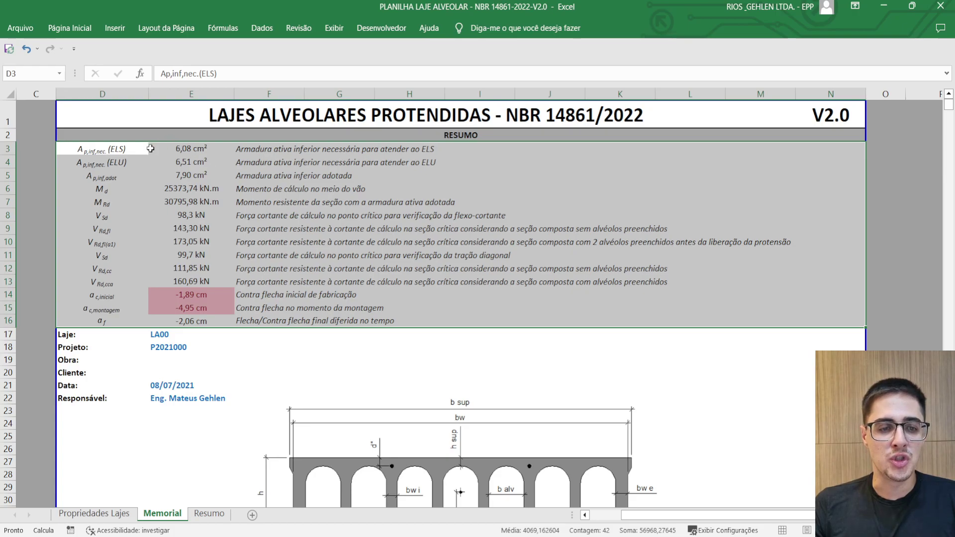
pyautogui.moveTo(96, 149); pyautogui.dragTo(819, 163)
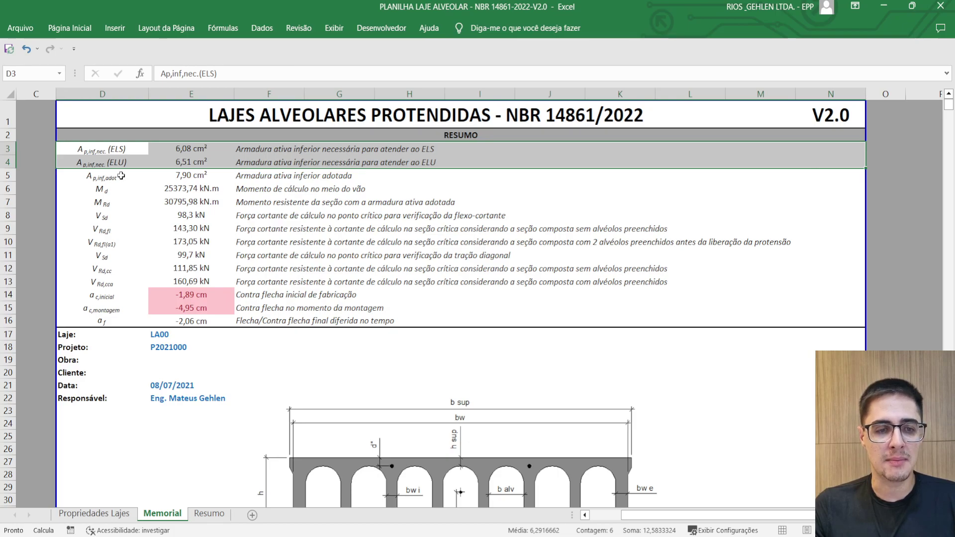
pyautogui.moveTo(122, 177); pyautogui.dragTo(205, 177)
pyautogui.moveTo(100, 189); pyautogui.dragTo(262, 199)
pyautogui.moveTo(101, 216); pyautogui.dragTo(251, 212)
pyautogui.moveTo(97, 230); pyautogui.dragTo(259, 269)
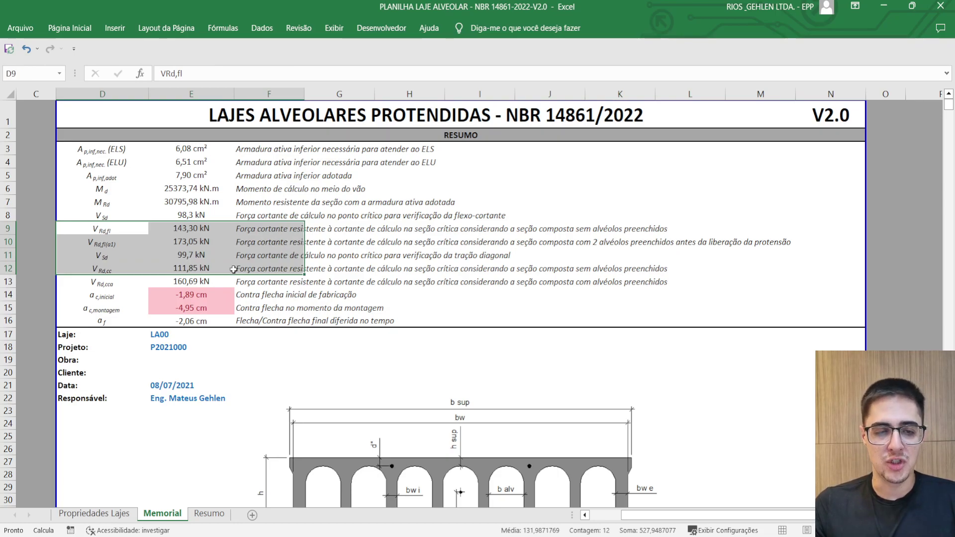
pyautogui.moveTo(120, 297); pyautogui.dragTo(248, 309)
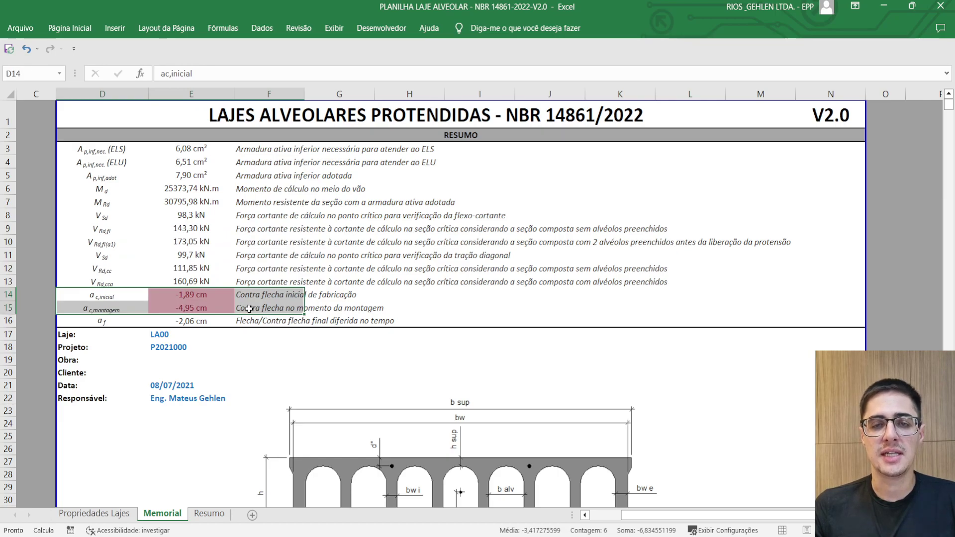
pyautogui.moveTo(127, 297); pyautogui.dragTo(282, 317)
# - Review the slab type, total length, support length and topping thickness in Dados Gerais da Laje, checking the type against the Propriedades Lajes sheet
pyautogui.scroll(-15, 343, 230)
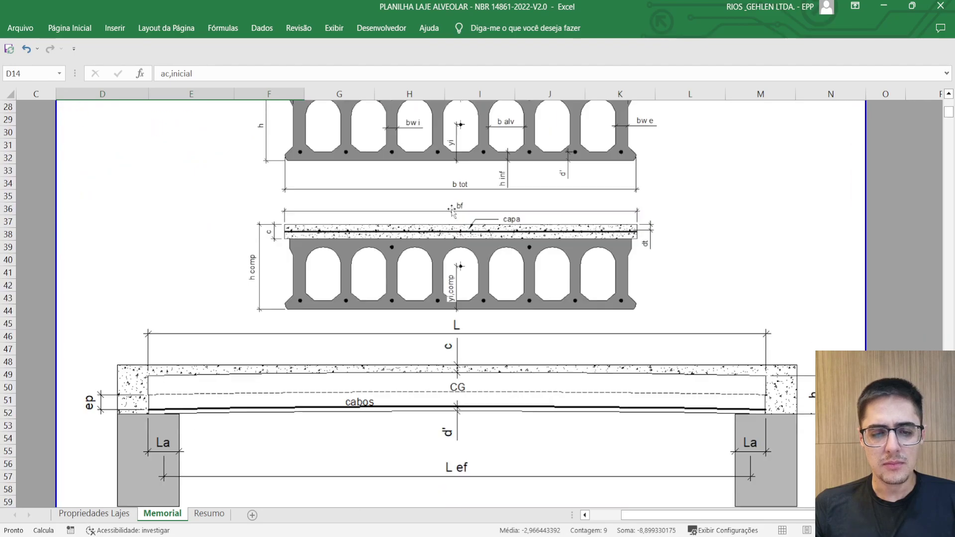
pyautogui.scroll(-4, 500, 204)
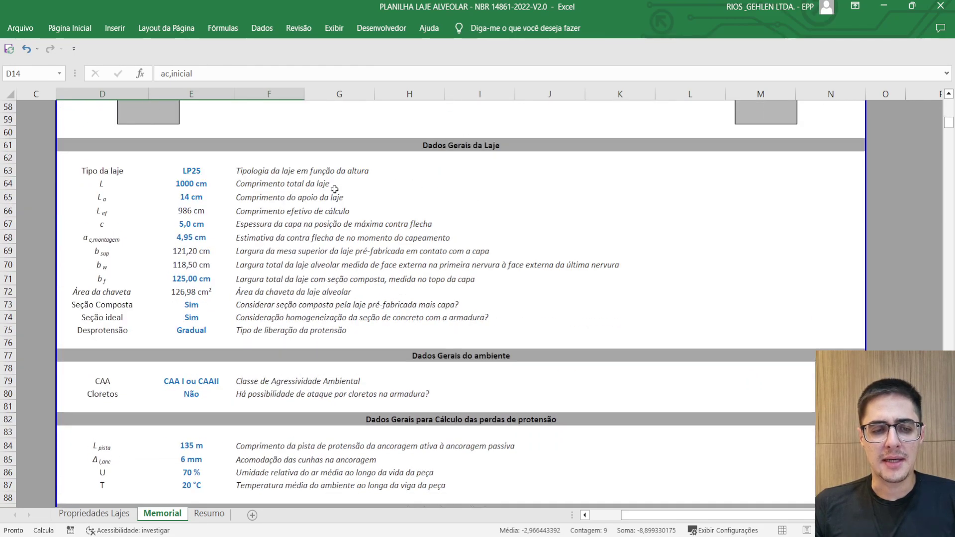
pyautogui.click(197, 168)
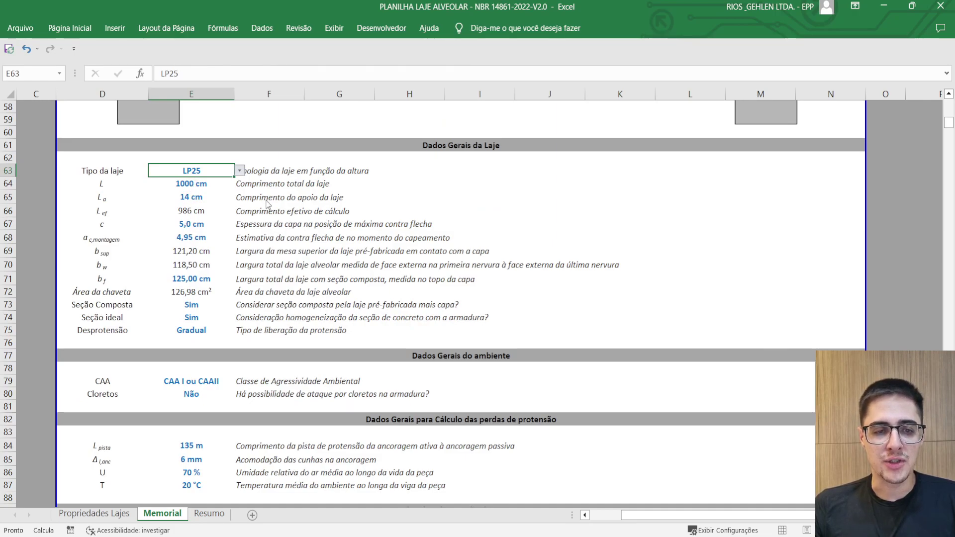
pyautogui.click(95, 514)
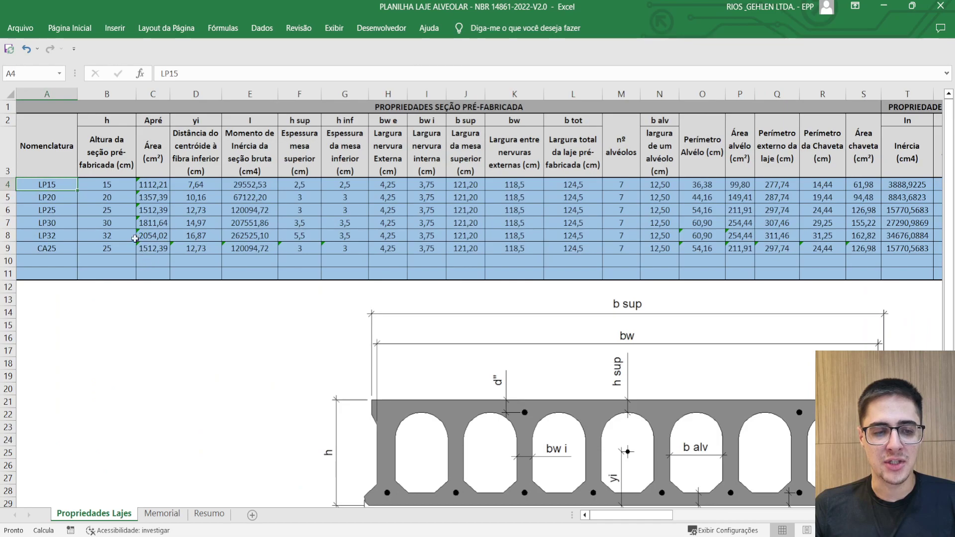
pyautogui.click(163, 513)
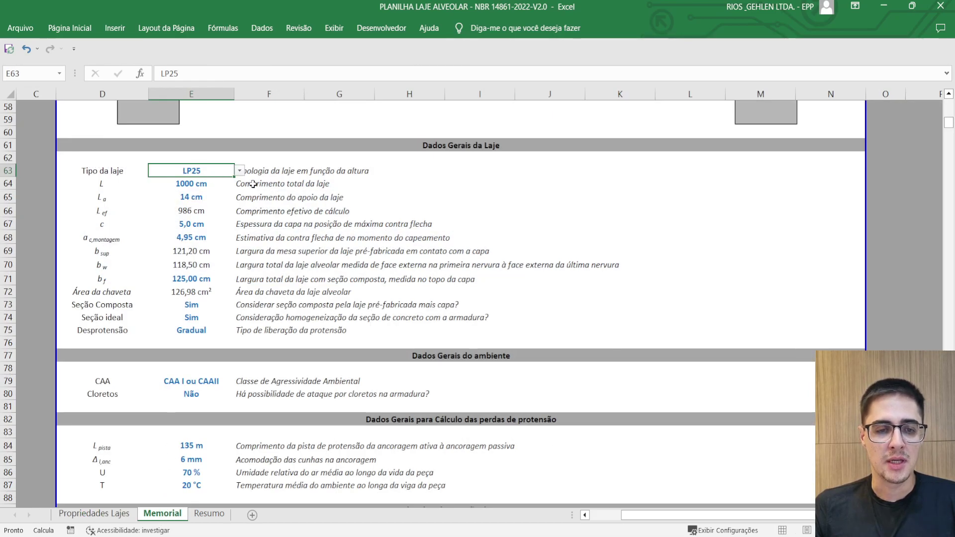
pyautogui.click(192, 184)
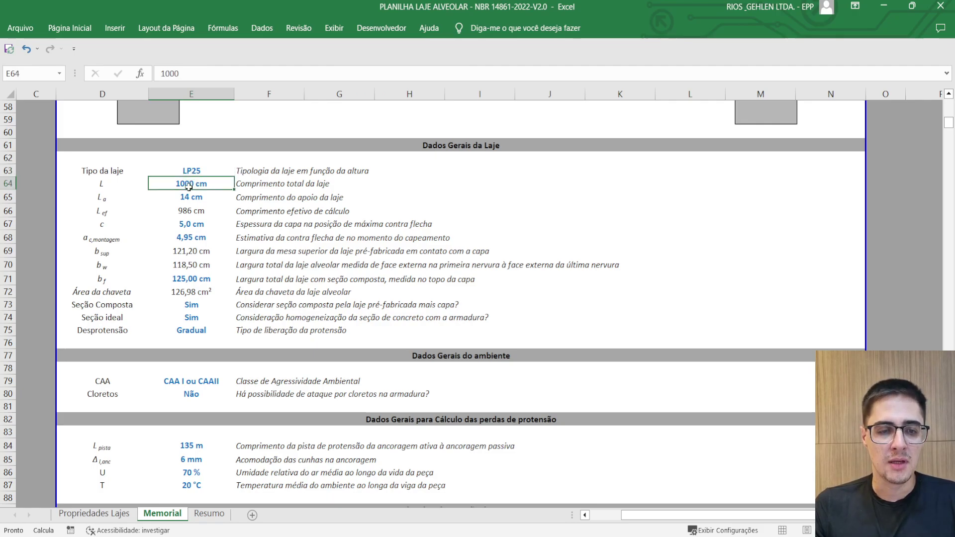
pyautogui.click(197, 196)
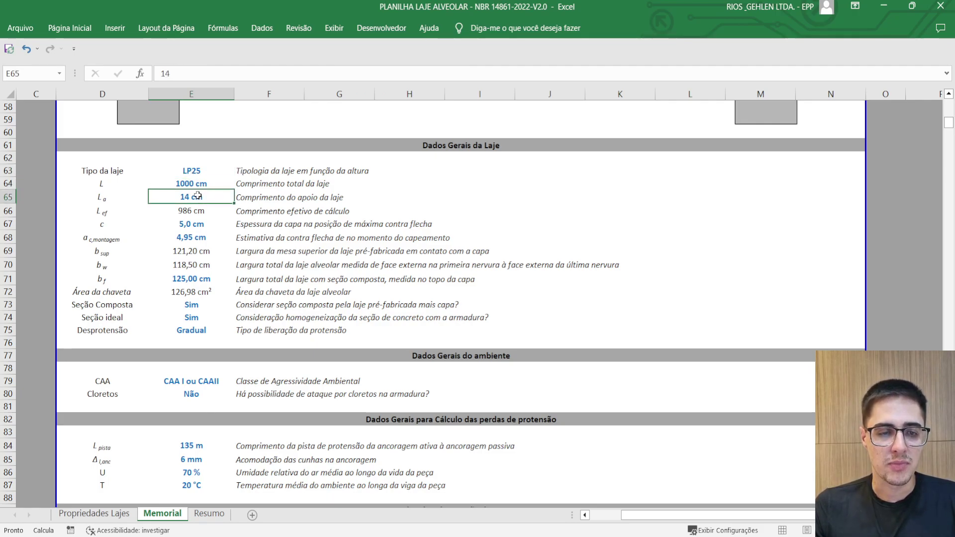
pyautogui.click(203, 224)
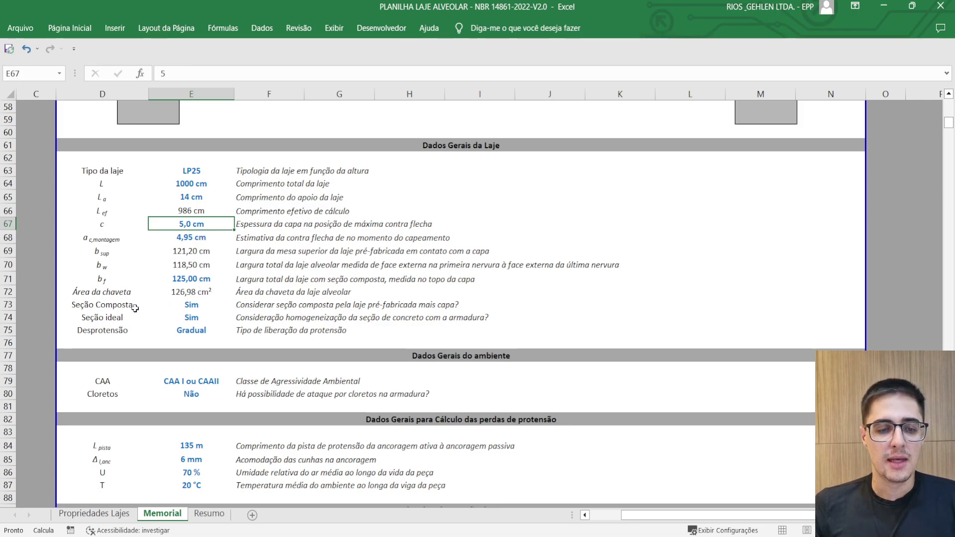
# - Examine the prestress loss inputs for the casting bed length, wedge seating, relative humidity and temperature
pyautogui.scroll(-4, 190, 299)
pyautogui.scroll(-2, 187, 286)
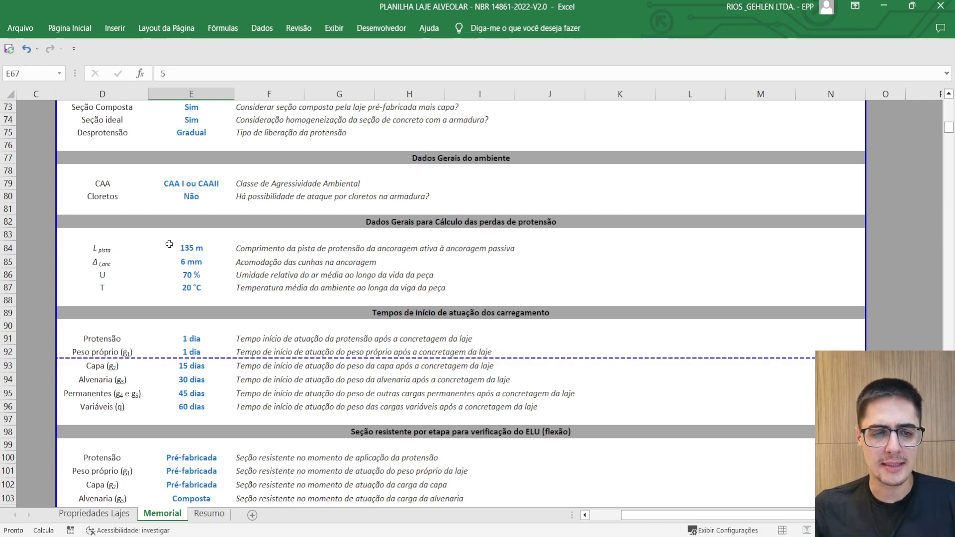
pyautogui.moveTo(106, 250); pyautogui.dragTo(289, 286)
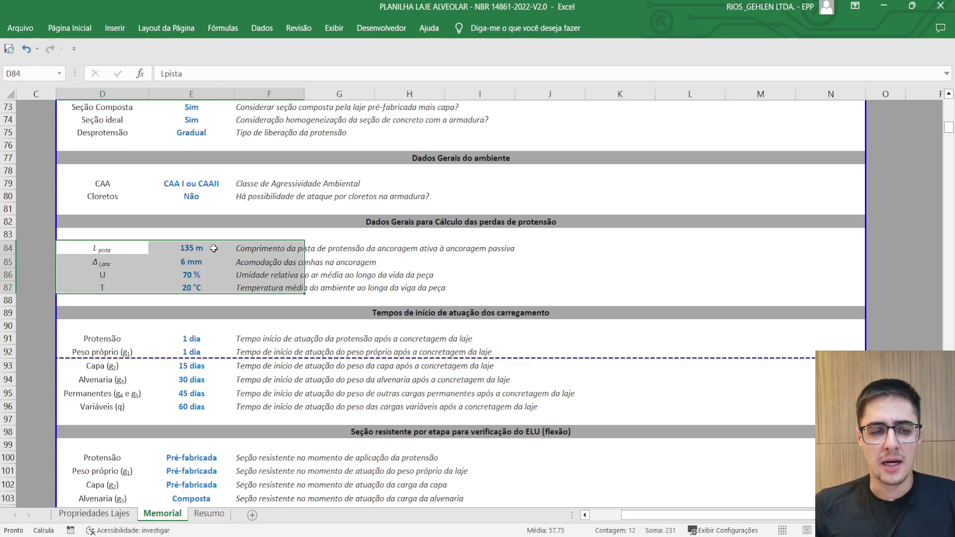
pyautogui.click(189, 274)
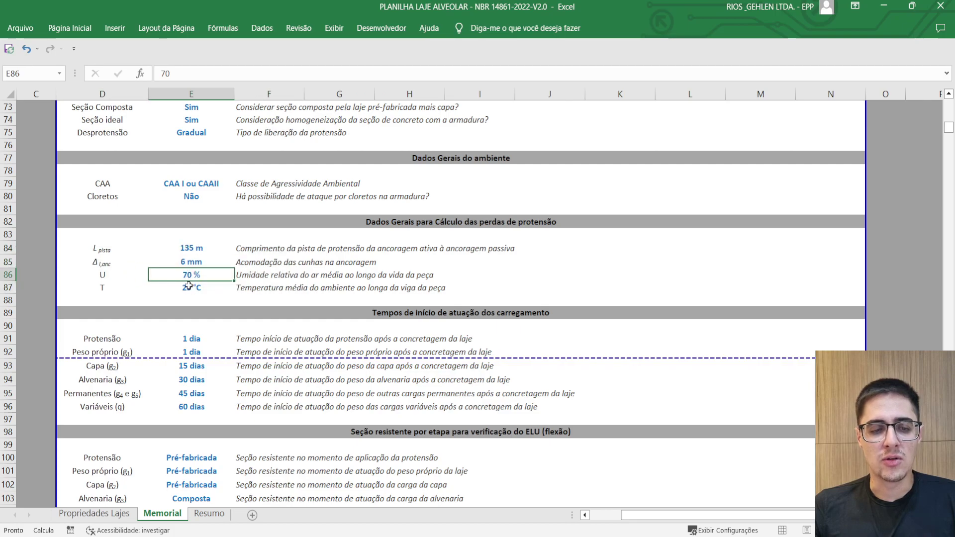
pyautogui.click(202, 263)
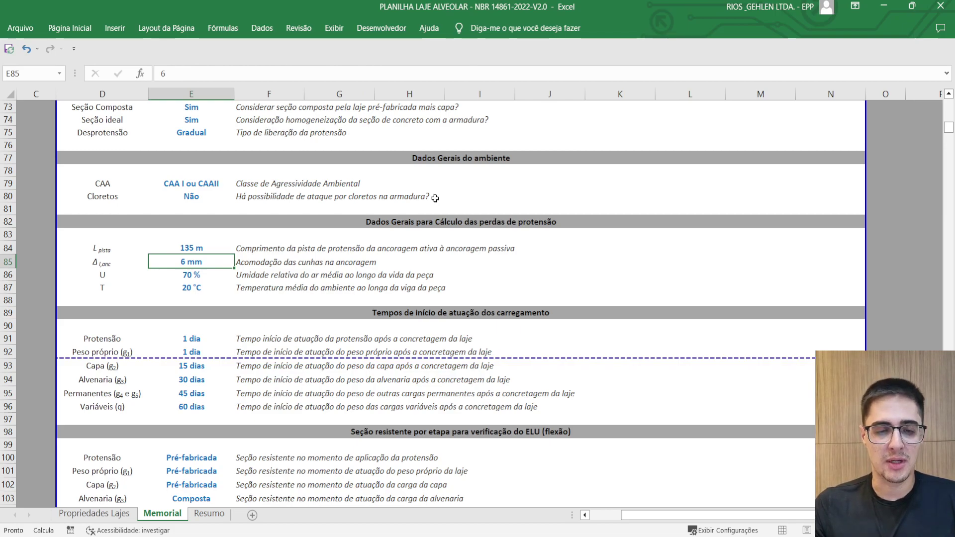
# - Examine the load start times and the resisting section assigned to each stage for the ELU flexure check
pyautogui.scroll(-4, 302, 193)
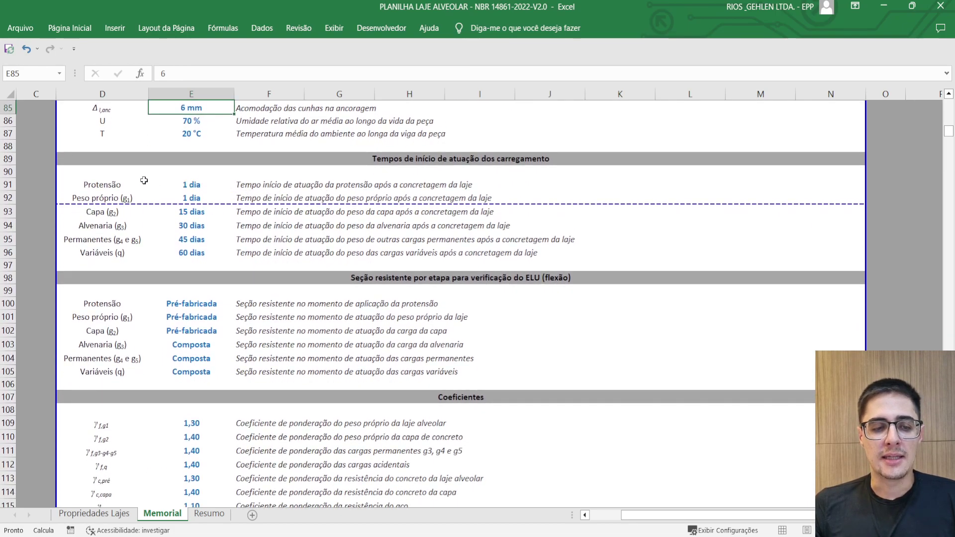
pyautogui.moveTo(107, 184); pyautogui.dragTo(253, 252)
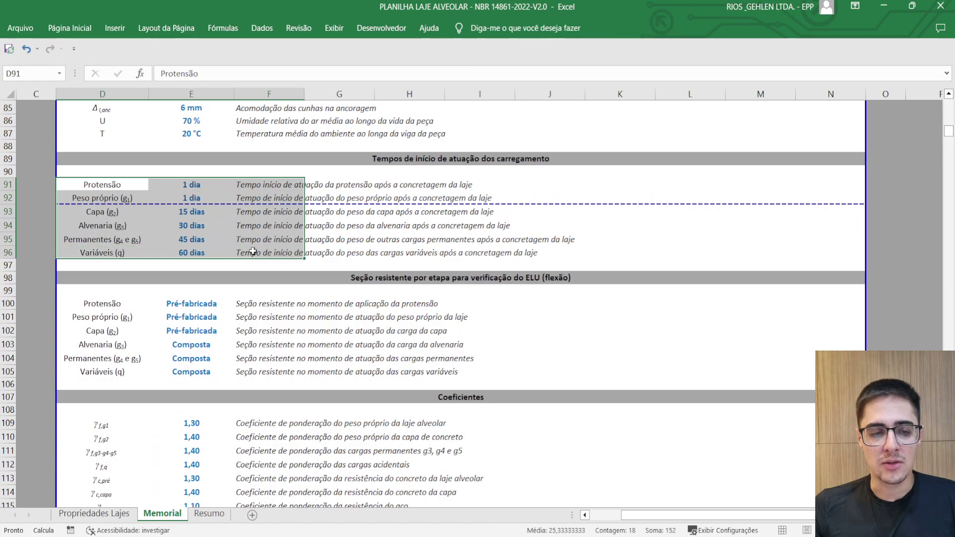
pyautogui.scroll(-3, 254, 252)
pyautogui.click(115, 184)
pyautogui.moveTo(144, 186); pyautogui.dragTo(258, 249)
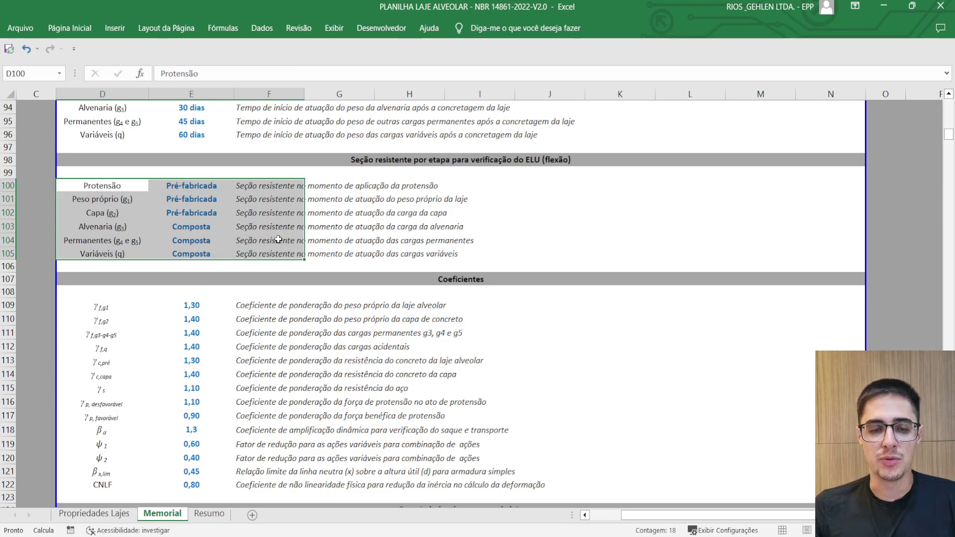
# - Examine the list in the Coeficientes section, from the self-weight weighting factor down to CNLF
pyautogui.scroll(-5, 261, 239)
pyautogui.scroll(2, 224, 219)
pyautogui.click(104, 188)
pyautogui.moveTo(103, 187); pyautogui.dragTo(256, 367)
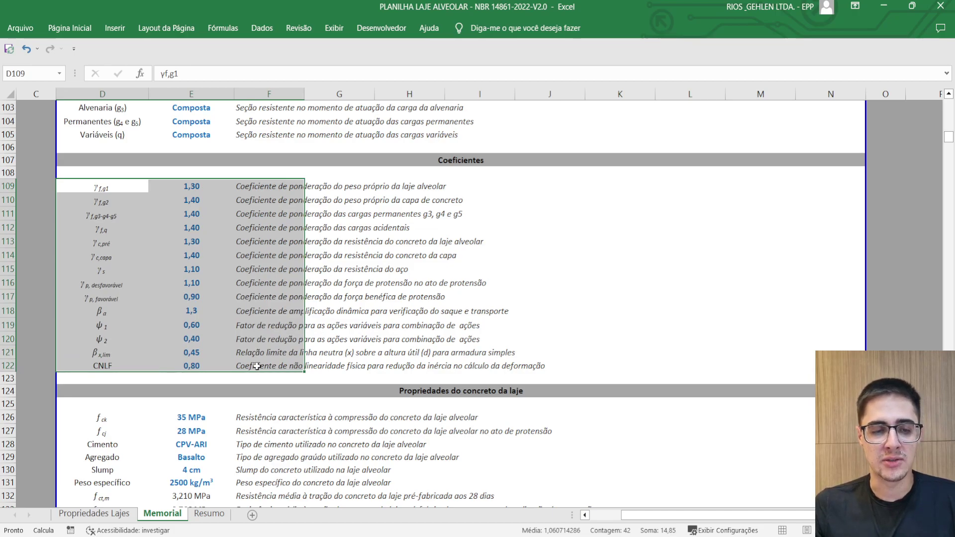
# - Examine the concrete properties of the hollow-core slab and of the topping
pyautogui.scroll(-4, 386, 236)
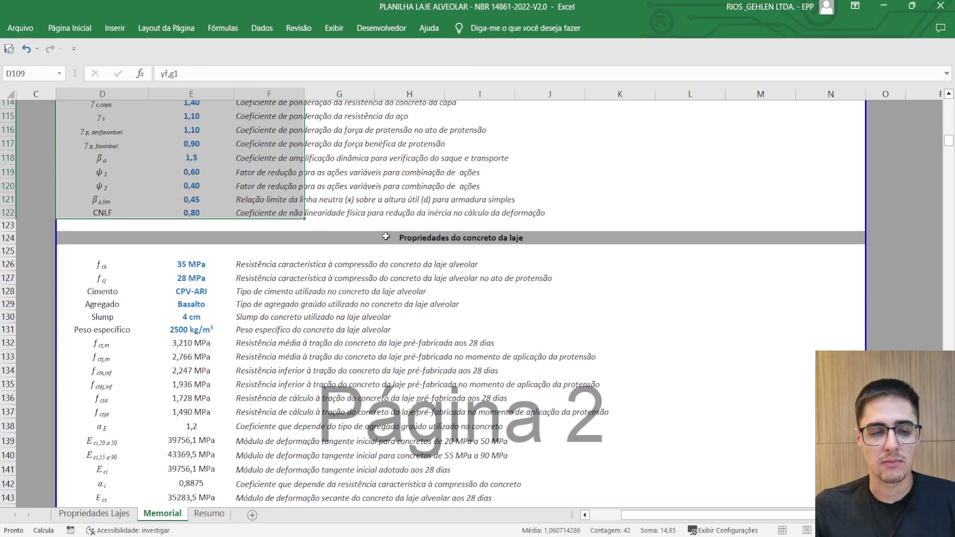
pyautogui.scroll(-2, 387, 237)
pyautogui.moveTo(97, 172); pyautogui.dragTo(210, 235)
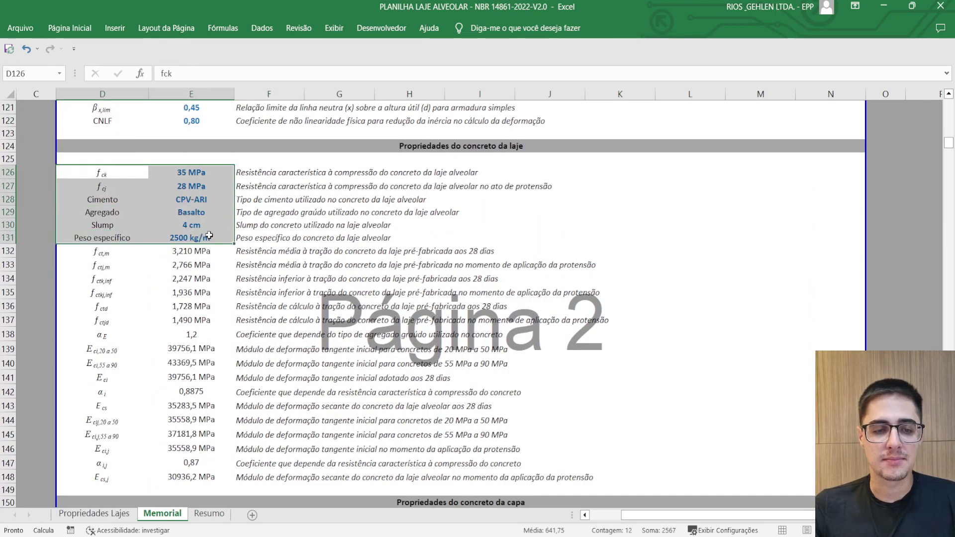
pyautogui.scroll(-8, 358, 199)
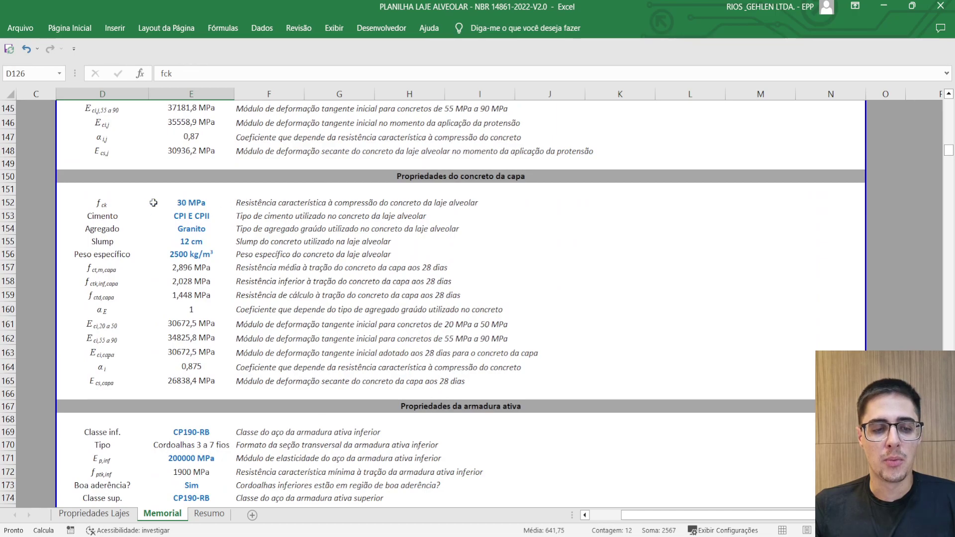
pyautogui.moveTo(104, 204); pyautogui.dragTo(199, 381)
# - Examine the active reinforcement properties and the passive reinforcement properties for the mesh and the voids
pyautogui.scroll(-6, 464, 248)
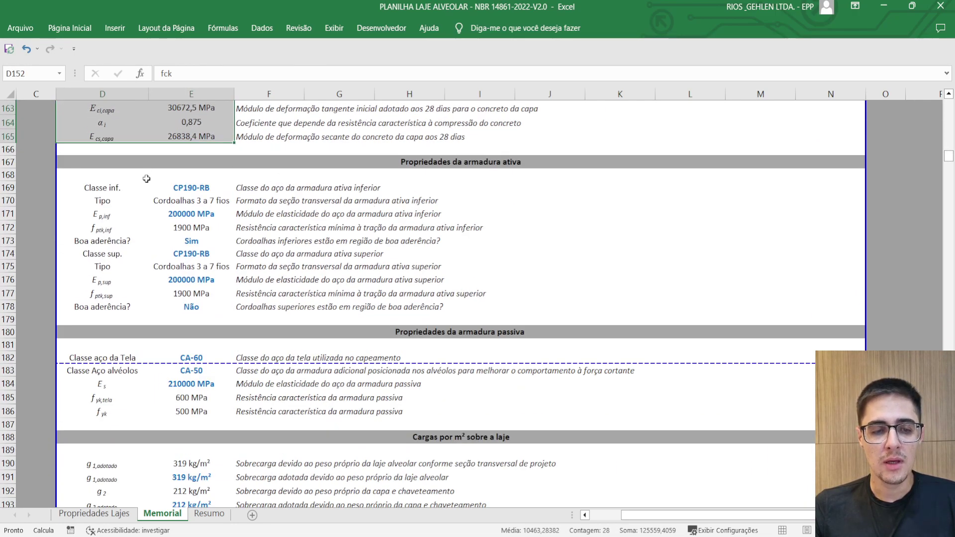
pyautogui.moveTo(95, 188); pyautogui.dragTo(191, 305)
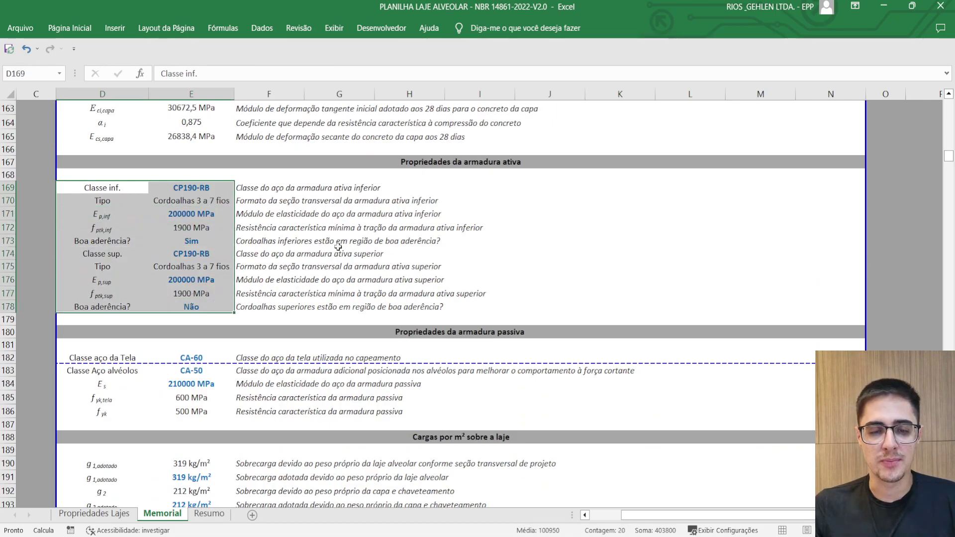
pyautogui.scroll(-2, 295, 285)
pyautogui.moveTo(142, 278); pyautogui.dragTo(199, 329)
# - Examine the loads per square metre on the slab, from self-weight to the total load
pyautogui.scroll(-3, 199, 330)
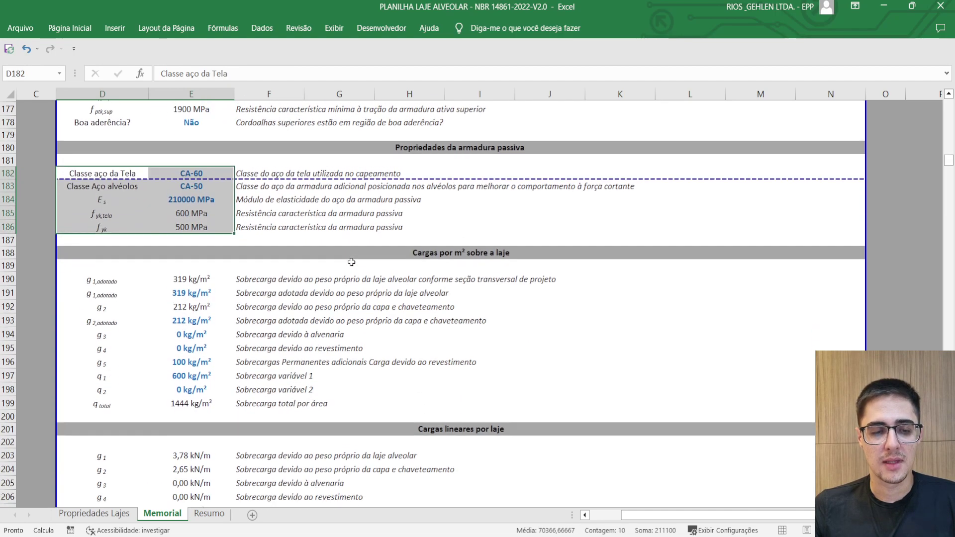
pyautogui.click(130, 269)
pyautogui.moveTo(130, 268); pyautogui.dragTo(167, 382)
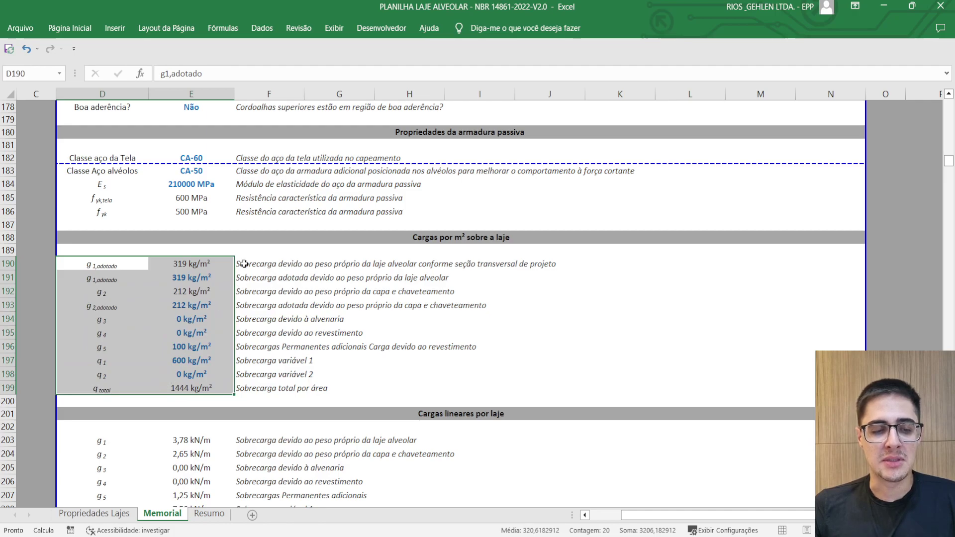
pyautogui.scroll(-1, 249, 265)
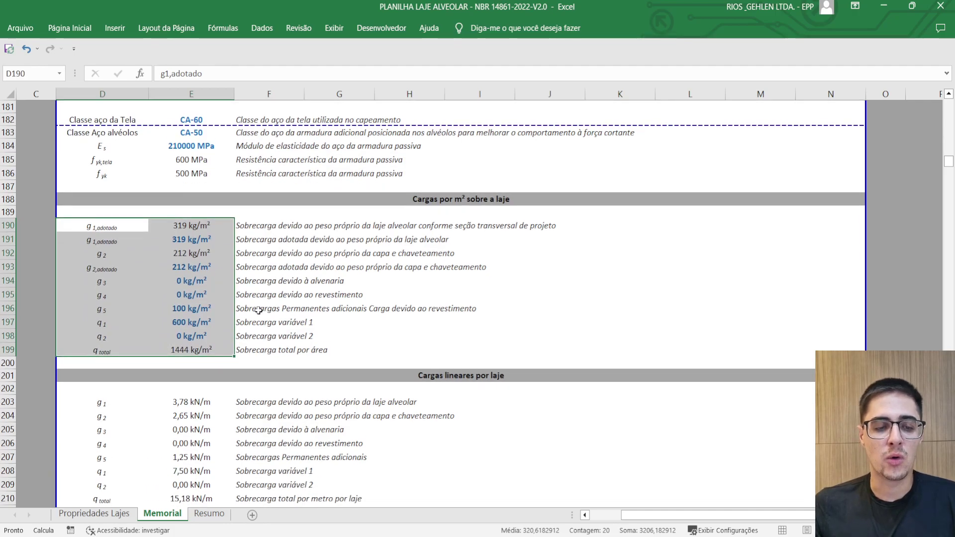
# - Examine the variable loads q1 and q2 per square metre and the linear loads per slab
pyautogui.moveTo(125, 324); pyautogui.dragTo(199, 336)
pyautogui.moveTo(111, 318); pyautogui.dragTo(212, 335)
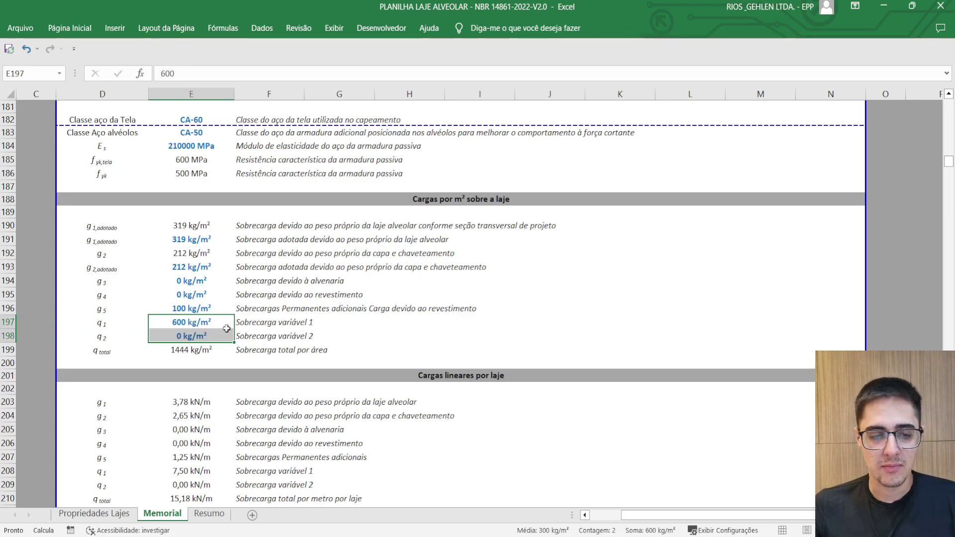
pyautogui.scroll(-2, 223, 333)
pyautogui.scroll(-4, 303, 288)
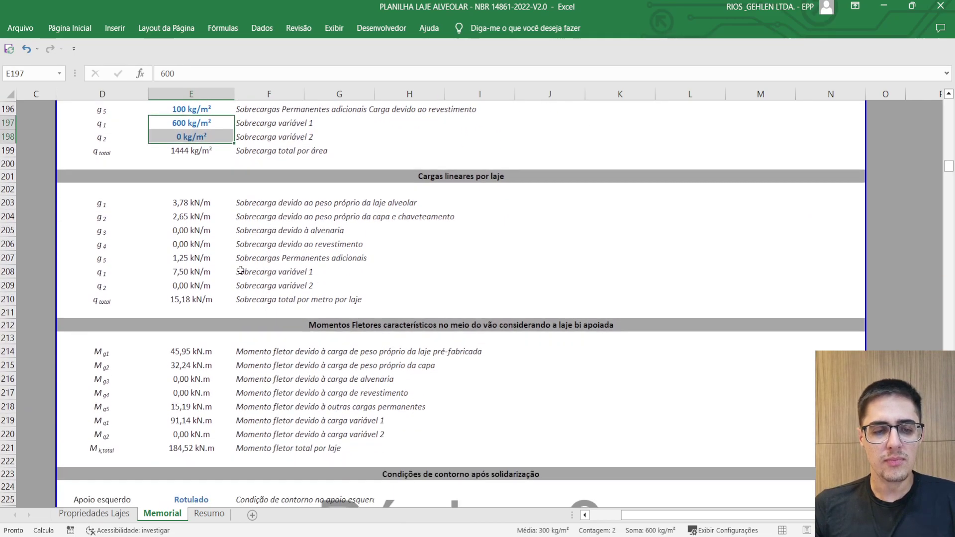
pyautogui.moveTo(102, 121); pyautogui.dragTo(200, 215)
# - Examine the characteristic midspan bending moments and the support conditions and restraint coefficients after solidarization
pyautogui.moveTo(110, 270); pyautogui.dragTo(198, 352)
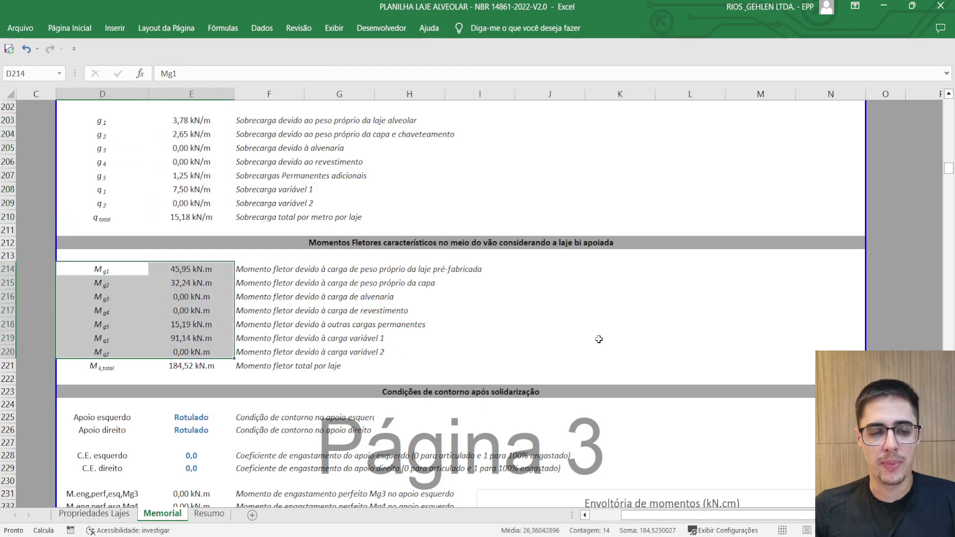
pyautogui.scroll(-1, 514, 282)
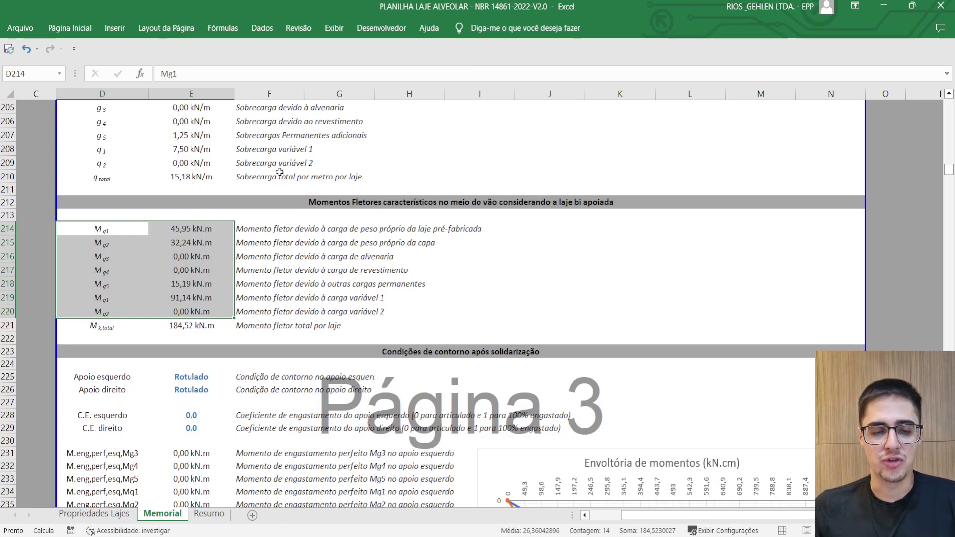
pyautogui.scroll(-5, 395, 171)
pyautogui.scroll(-1, 395, 170)
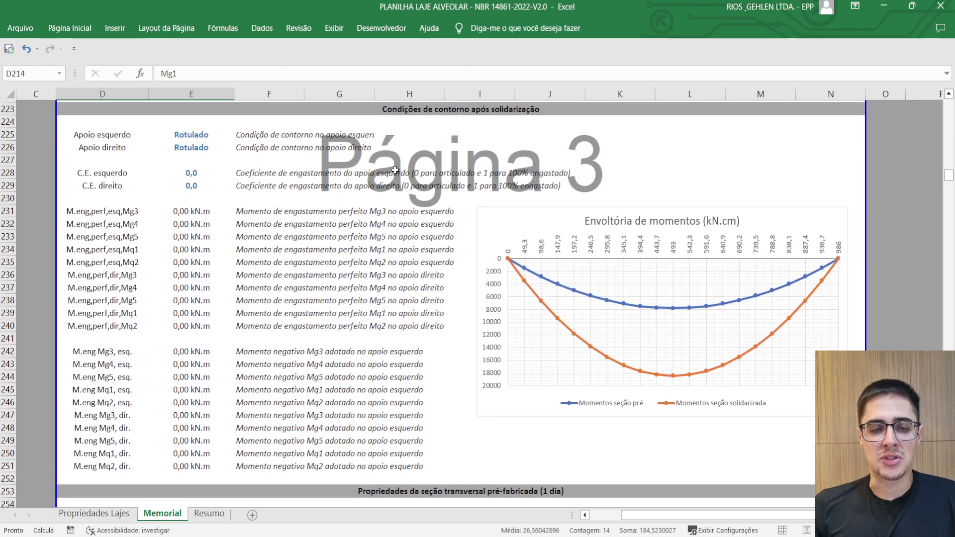
pyautogui.click(190, 131)
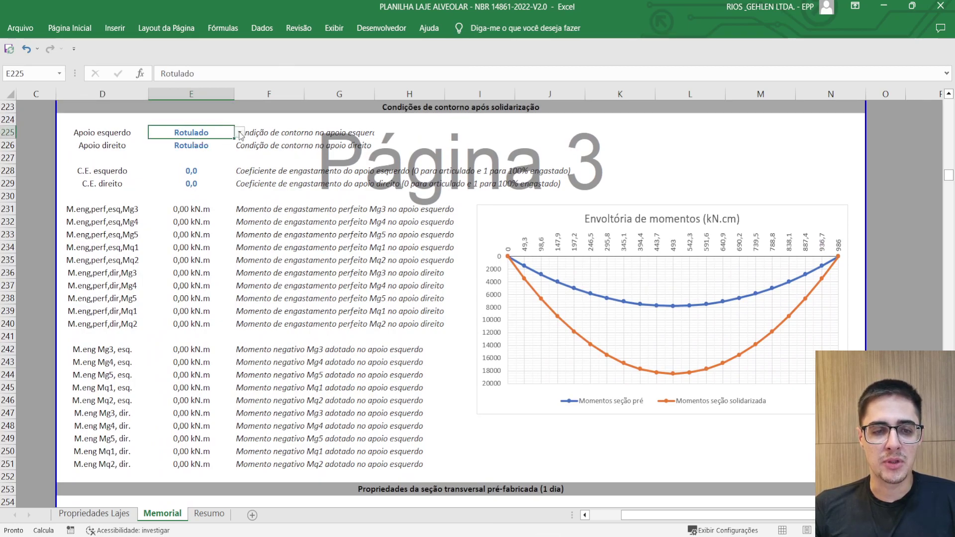
pyautogui.moveTo(205, 170); pyautogui.dragTo(204, 182)
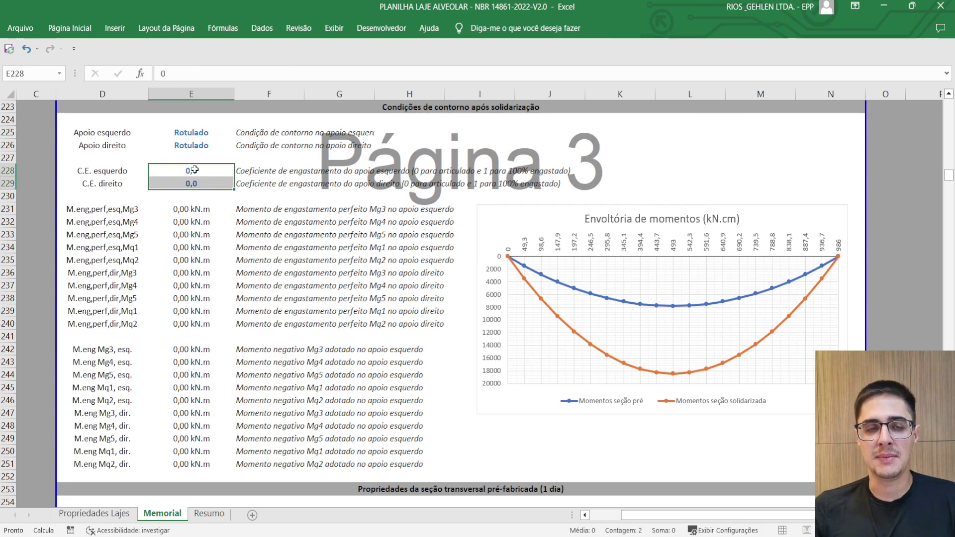
# - Set the left support to Engastado with a left restraint coefficient of 0,58
pyautogui.click(204, 131)
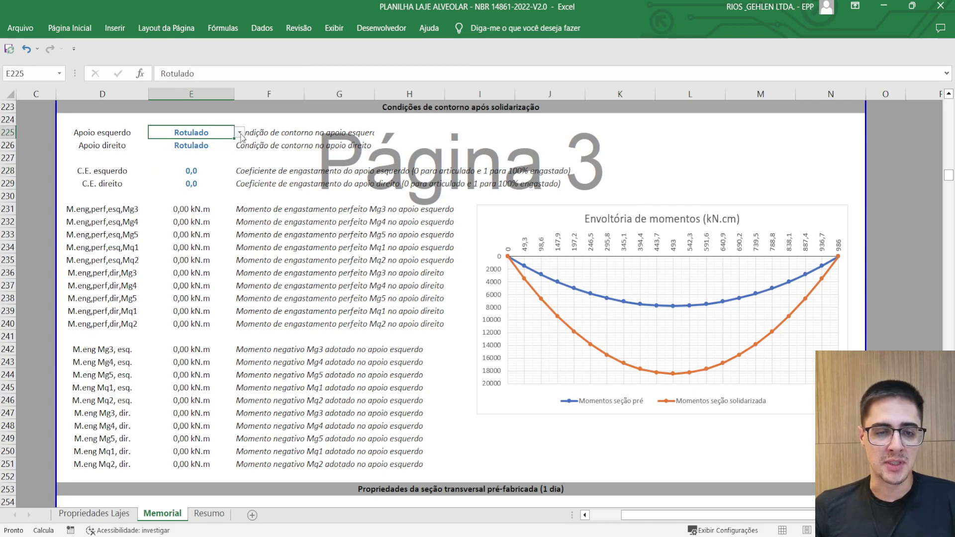
pyautogui.click(194, 159)
pyautogui.click(204, 170)
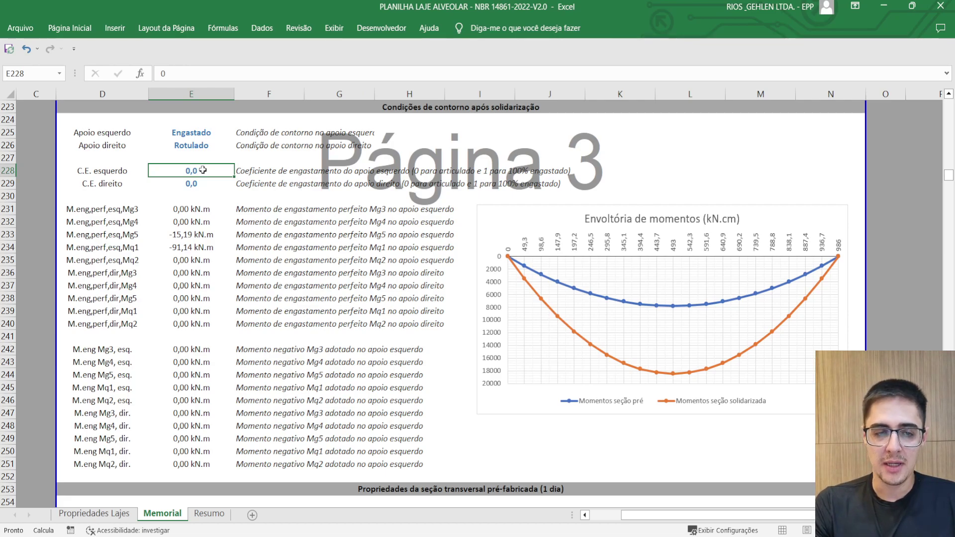
pyautogui.press('Return')
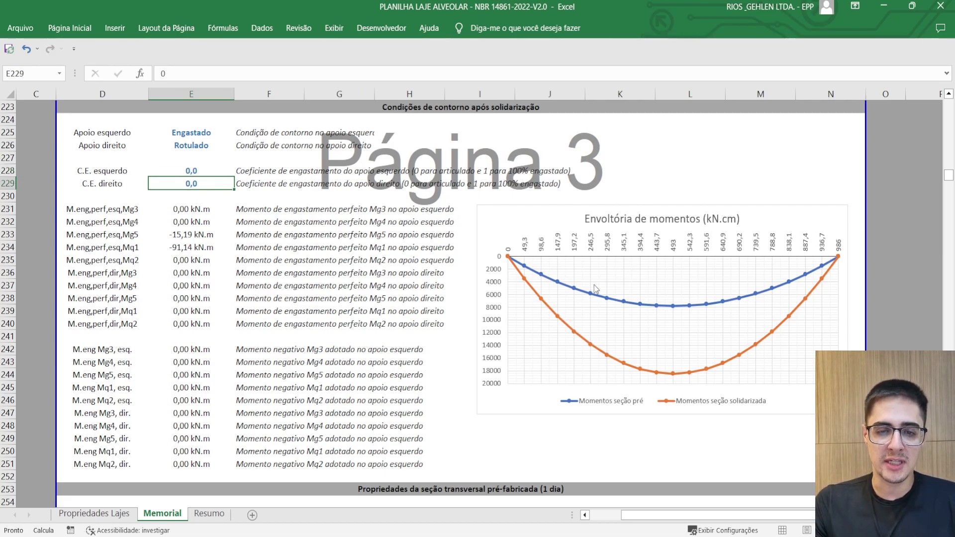
pyautogui.click(194, 167)
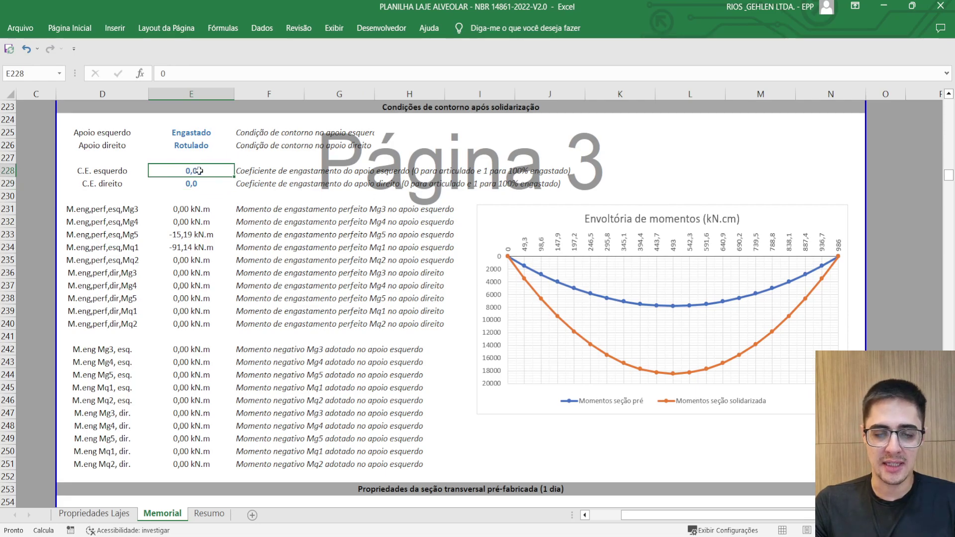
pyautogui.write('0,6')
pyautogui.press('Return')
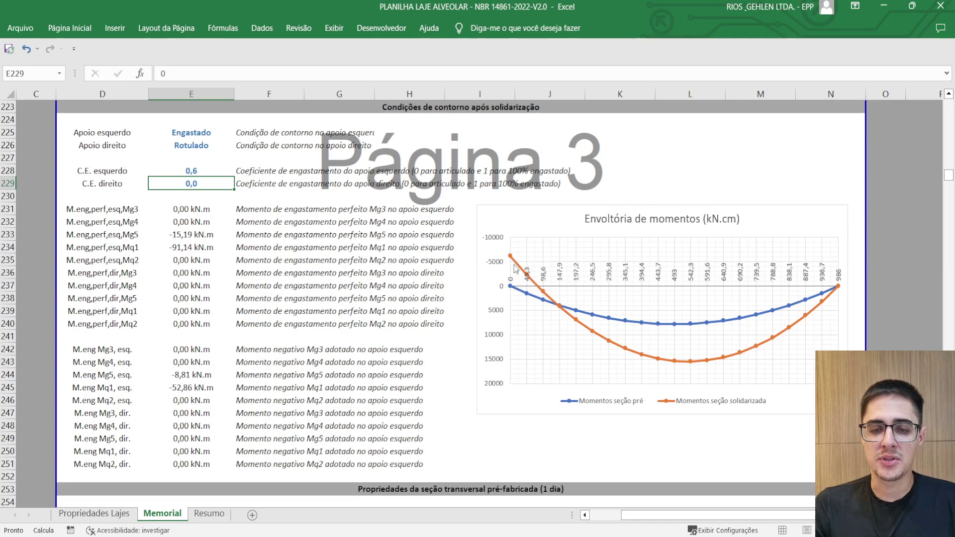
# - Set the left support's restraint coefficient to 1
pyautogui.click(192, 171)
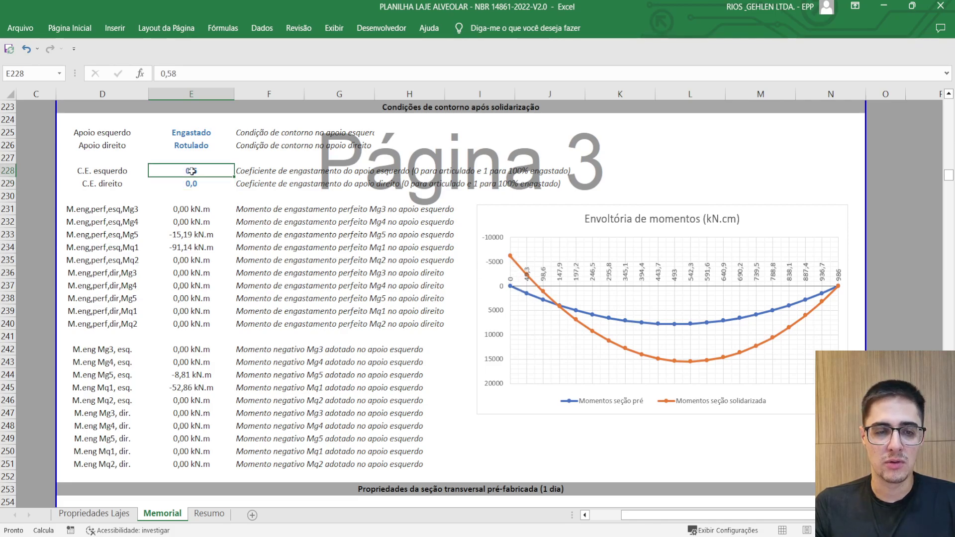
pyautogui.write('1')
pyautogui.press('Return')
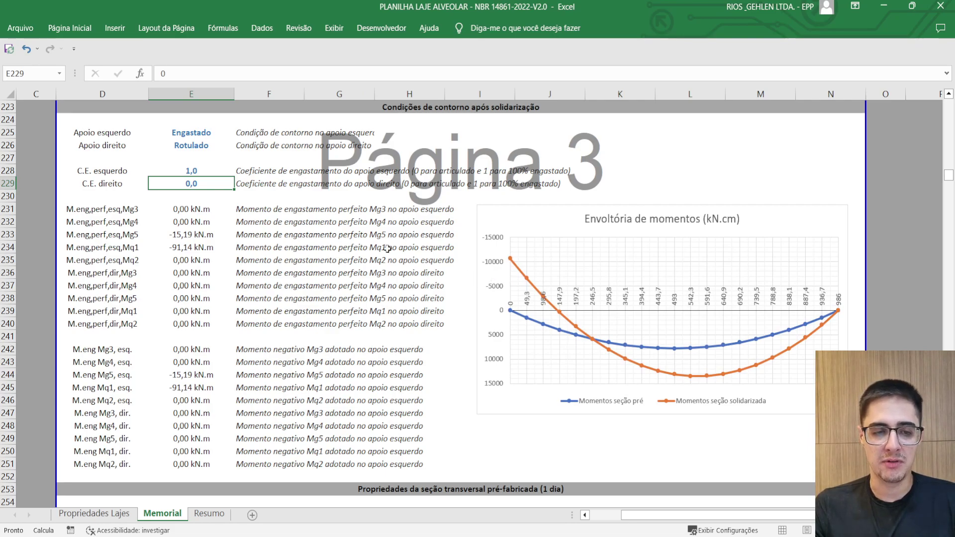
# - Return the left support to Rotulado and its restraint coefficient to 0
pyautogui.click(186, 165)
pyautogui.click(218, 133)
pyautogui.click(239, 133)
pyautogui.click(215, 145)
pyautogui.click(212, 168)
pyautogui.write('0')
pyautogui.press('Return')
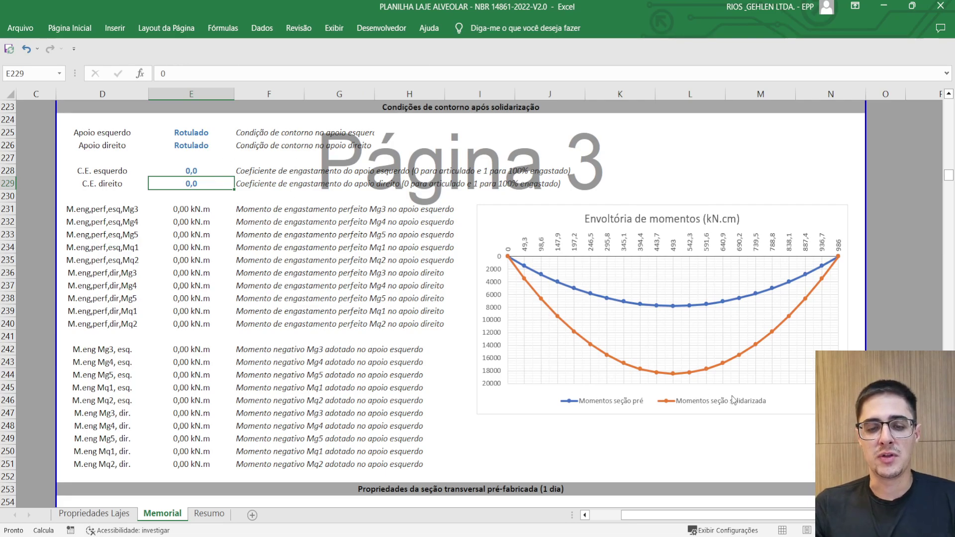
# - Examine the cross-section properties of the precast section at 1 and 15 days and of the composite section
pyautogui.scroll(-2, 407, 225)
pyautogui.scroll(-7, 406, 224)
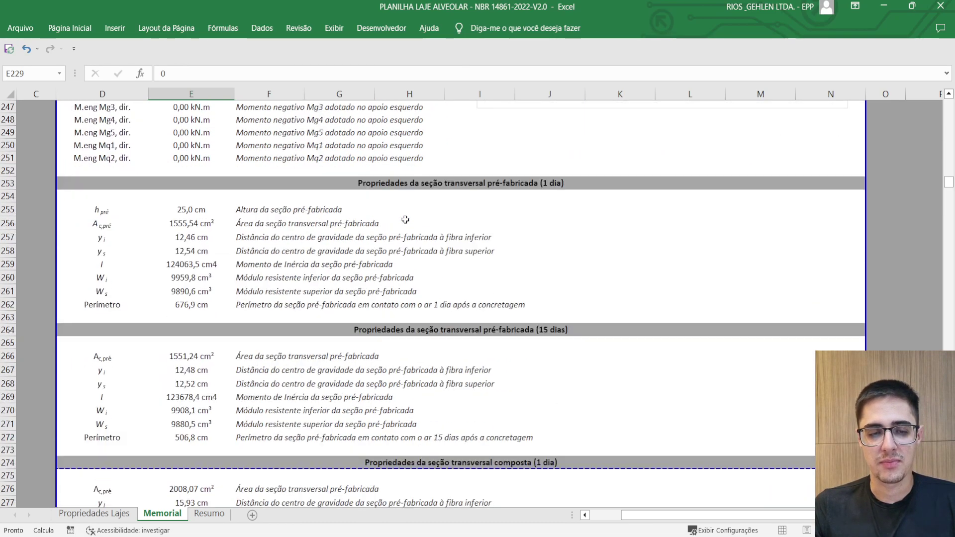
pyautogui.moveTo(103, 145); pyautogui.dragTo(554, 450)
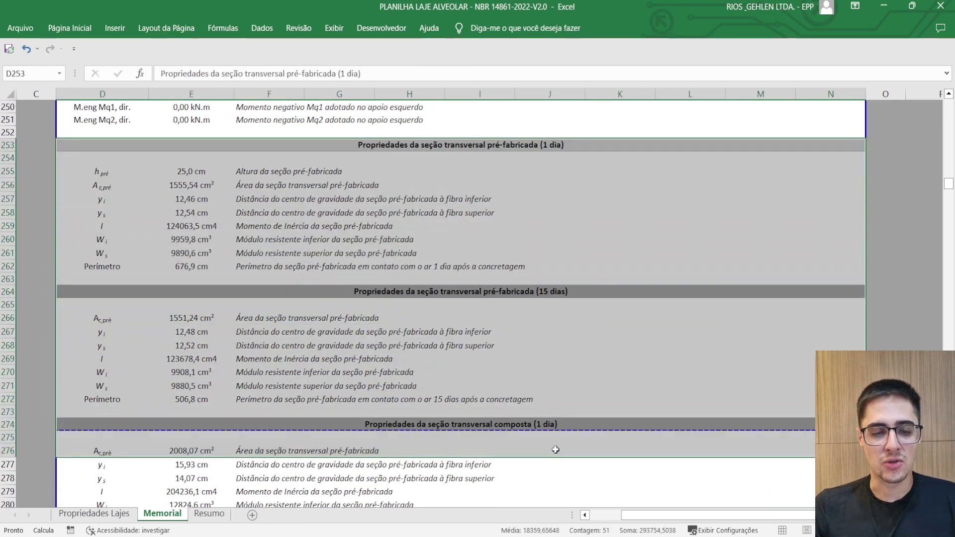
pyautogui.scroll(-6, 549, 428)
pyautogui.scroll(-13, 483, 297)
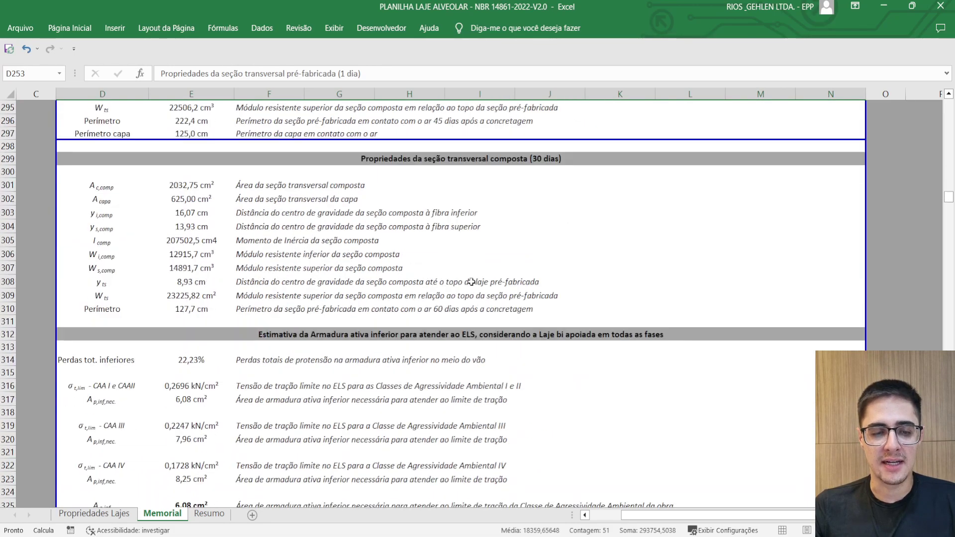
# - Examine the estimated bottom active reinforcement for the ELS and the adopted bottom, top and topping mesh reinforcement
pyautogui.scroll(-1, 472, 280)
pyautogui.moveTo(199, 132); pyautogui.dragTo(735, 305)
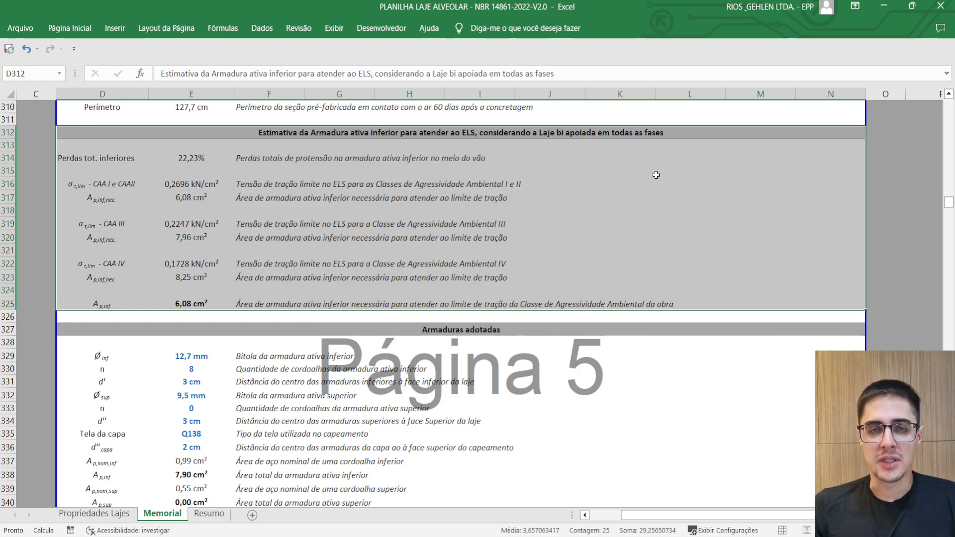
pyautogui.scroll(-4, 656, 175)
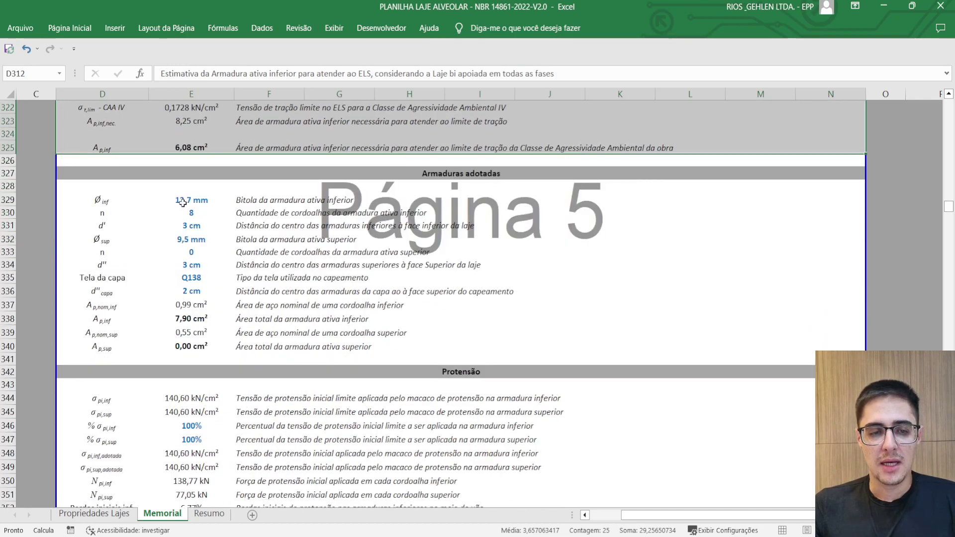
pyautogui.moveTo(102, 200); pyautogui.dragTo(234, 347)
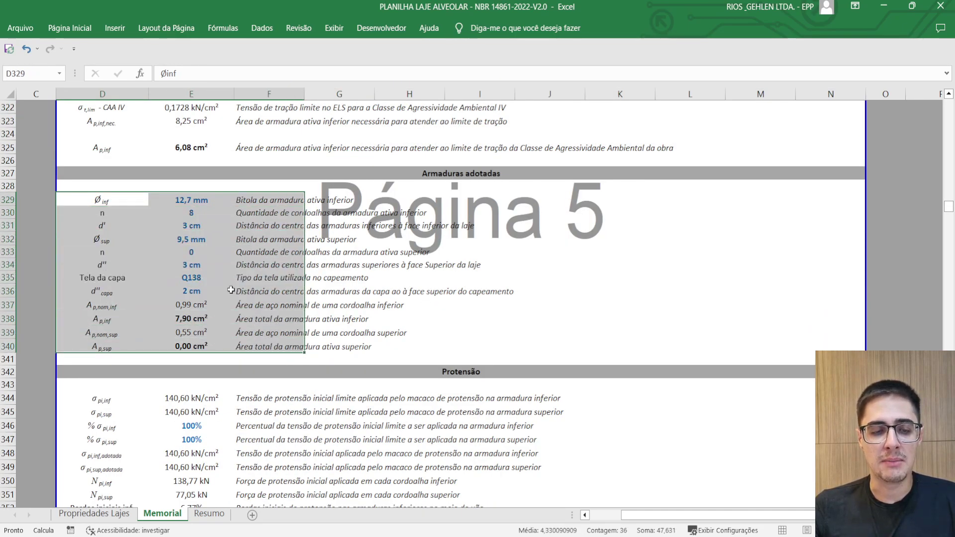
pyautogui.click(177, 219)
pyautogui.moveTo(106, 199); pyautogui.dragTo(316, 223)
pyautogui.moveTo(114, 243); pyautogui.dragTo(251, 268)
pyautogui.moveTo(121, 281); pyautogui.dragTo(212, 291)
pyautogui.moveTo(116, 277); pyautogui.dragTo(204, 289)
# - Examine the Protensão section, focusing on the initial prestress limits and the percentage applied to the bottom reinforcement
pyautogui.scroll(-5, 345, 258)
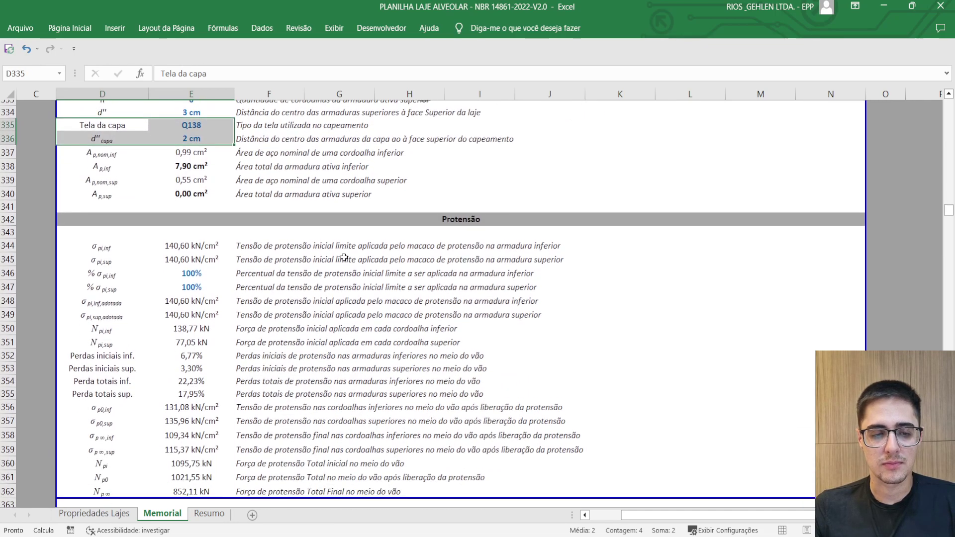
pyautogui.moveTo(101, 201); pyautogui.dragTo(239, 434)
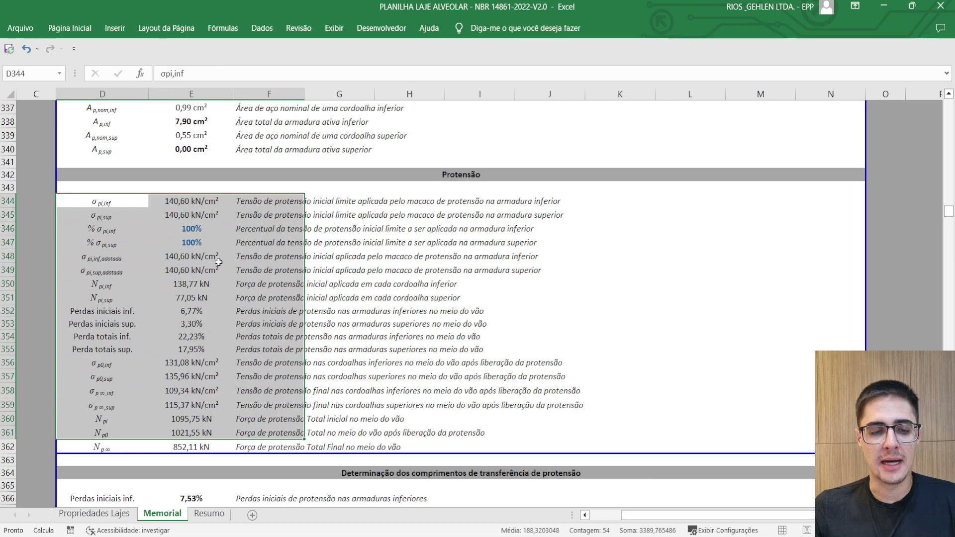
pyautogui.click(204, 203)
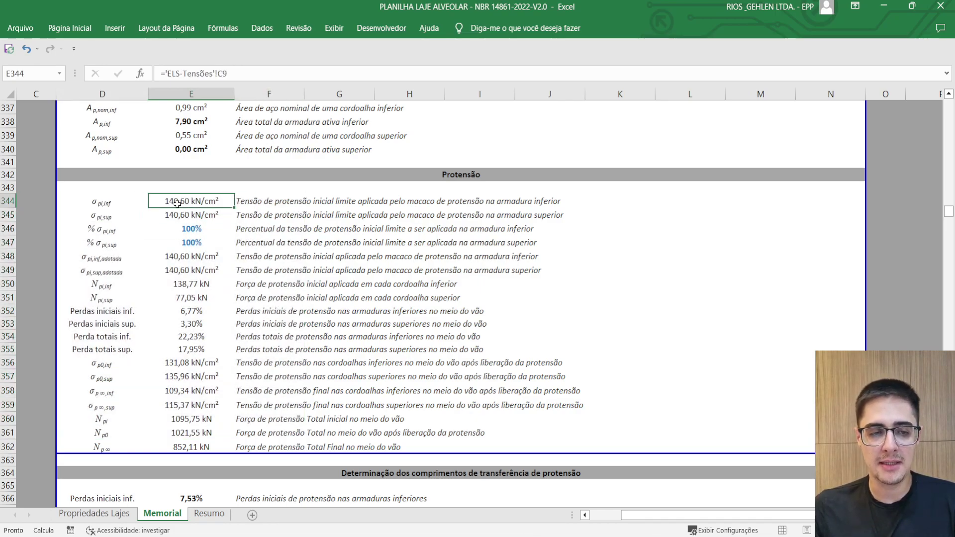
pyautogui.scroll(-1, 177, 204)
pyautogui.click(199, 188)
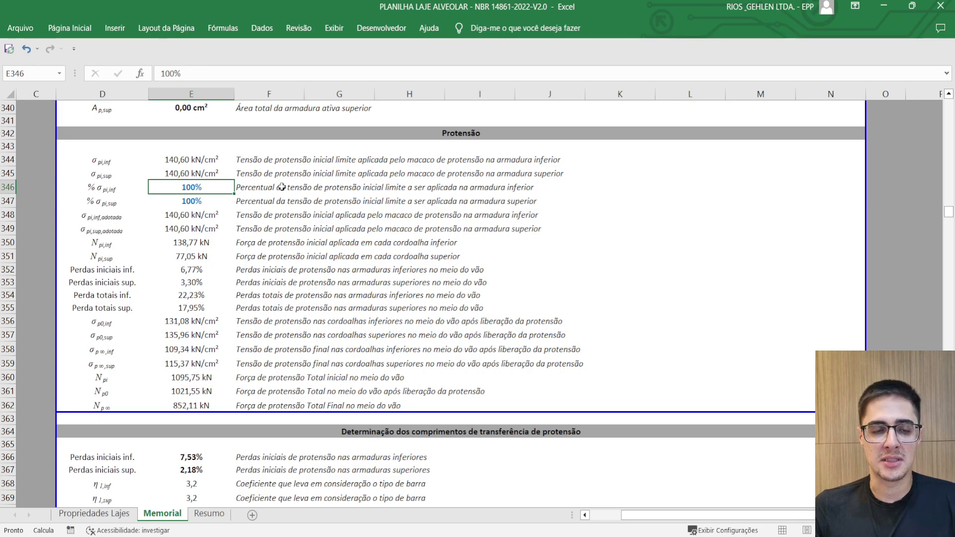
pyautogui.moveTo(195, 160); pyautogui.dragTo(178, 175)
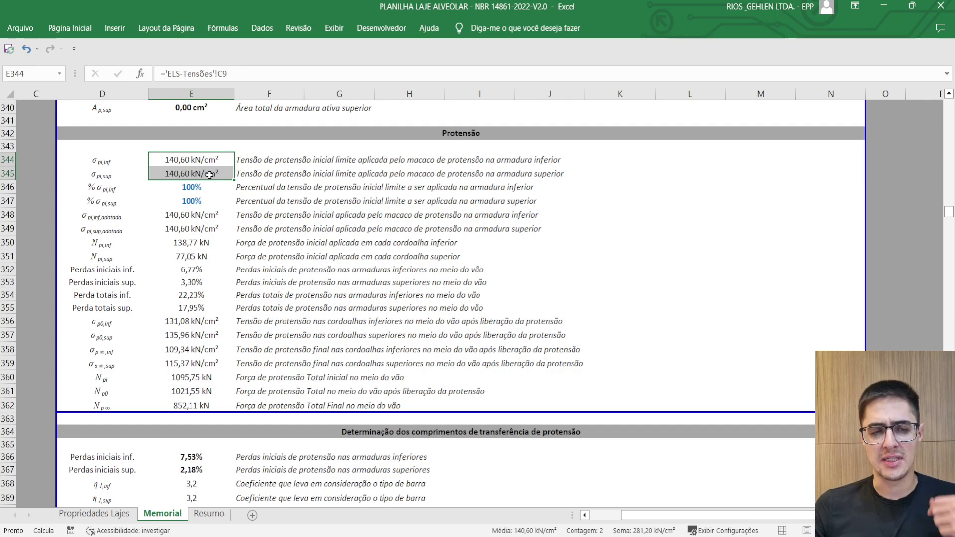
# - Examine the prestress transfer length calculation, including the initial bottom losses, and the regularization lengths
pyautogui.scroll(-2, 209, 175)
pyautogui.scroll(-5, 211, 174)
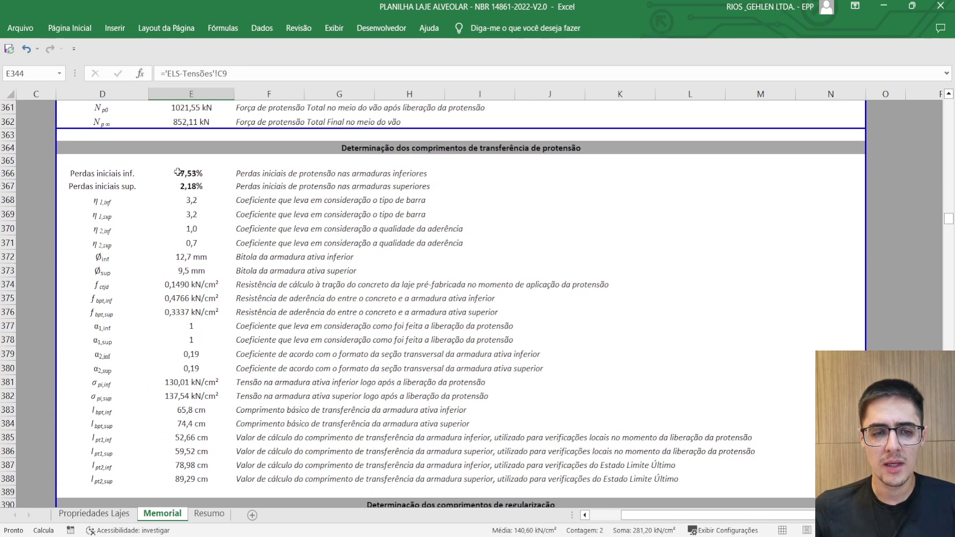
pyautogui.click(187, 171)
pyautogui.scroll(-8, 227, 184)
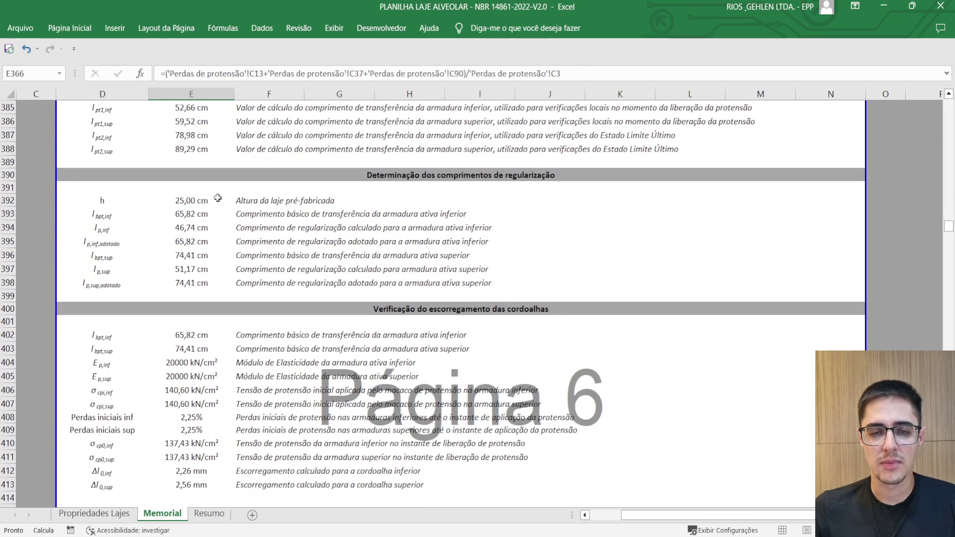
pyautogui.scroll(-1, 219, 175)
pyautogui.moveTo(208, 157); pyautogui.dragTo(194, 238)
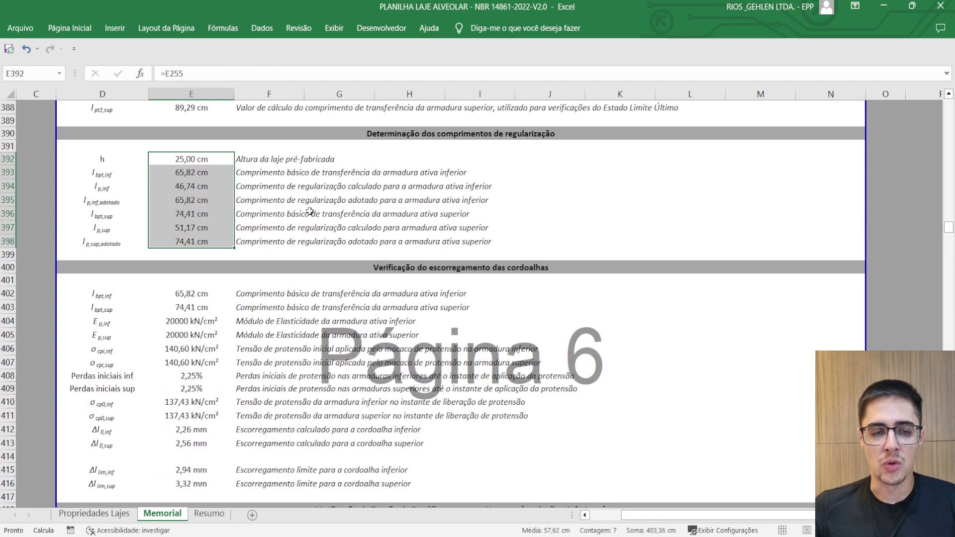
# - Examine the strand slippage check and the splitting stress check for the internal and external ribs
pyautogui.scroll(-3, 350, 211)
pyautogui.moveTo(195, 175); pyautogui.dragTo(192, 364)
pyautogui.scroll(-4, 424, 253)
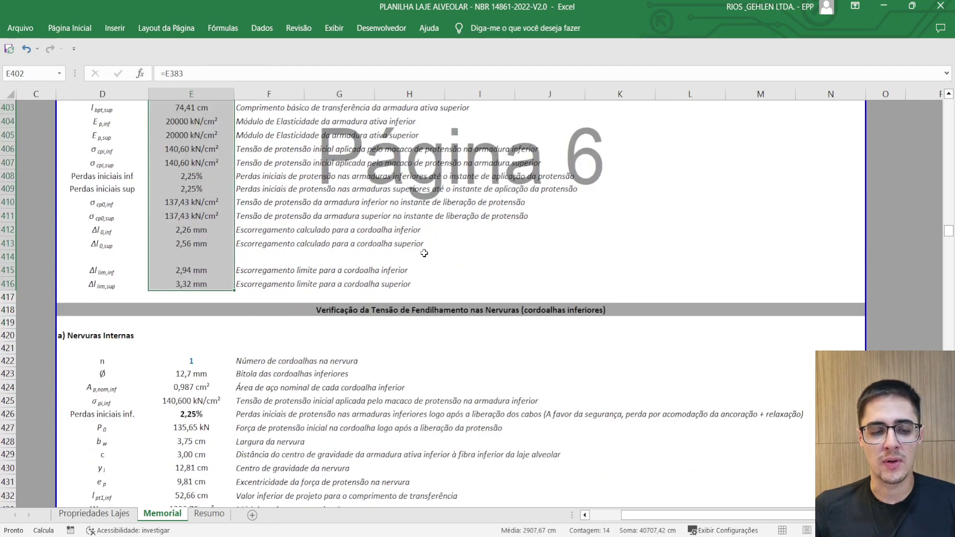
pyautogui.scroll(-2, 424, 253)
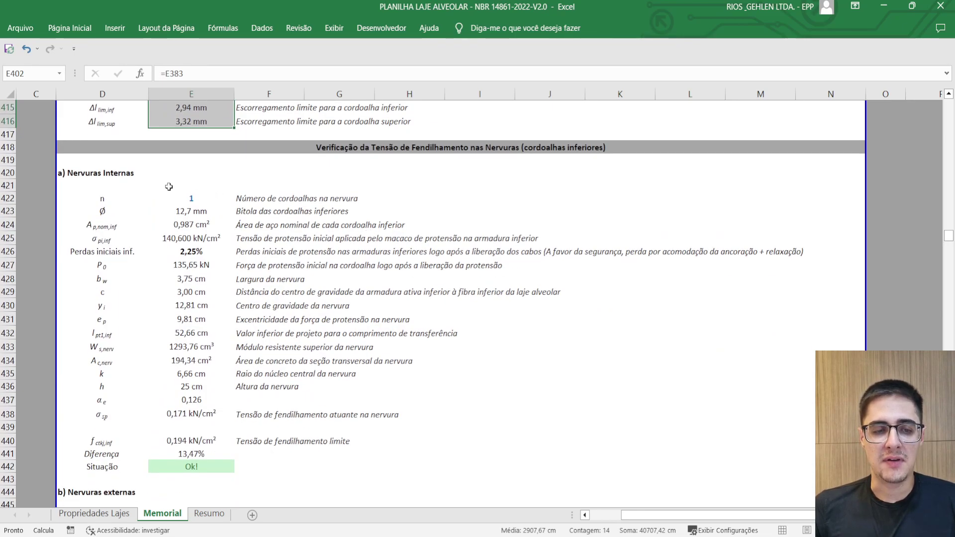
pyautogui.moveTo(120, 173); pyautogui.dragTo(301, 468)
pyautogui.scroll(-12, 369, 278)
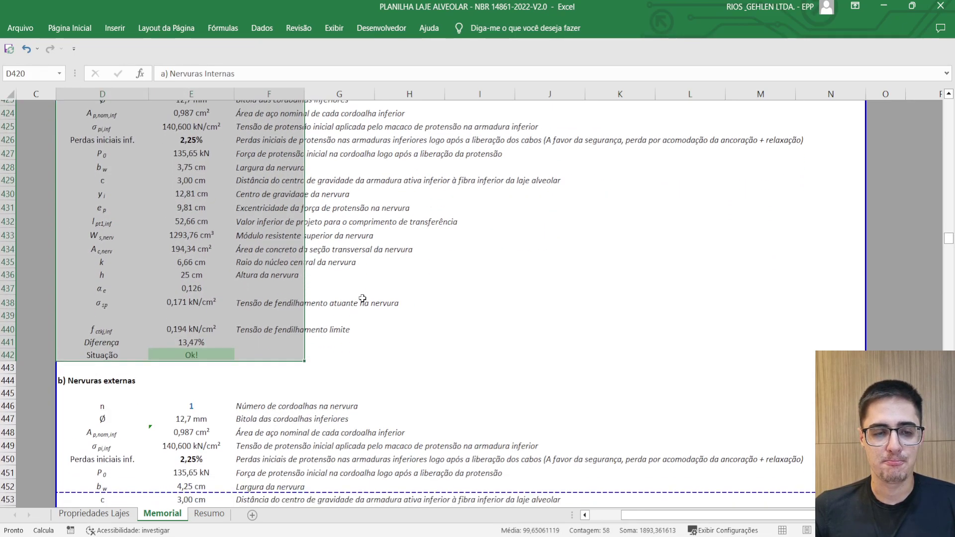
# - Examine the stress limit check at prestressing, covering the table of analysed positions and the stress chart
pyautogui.scroll(-5, 370, 299)
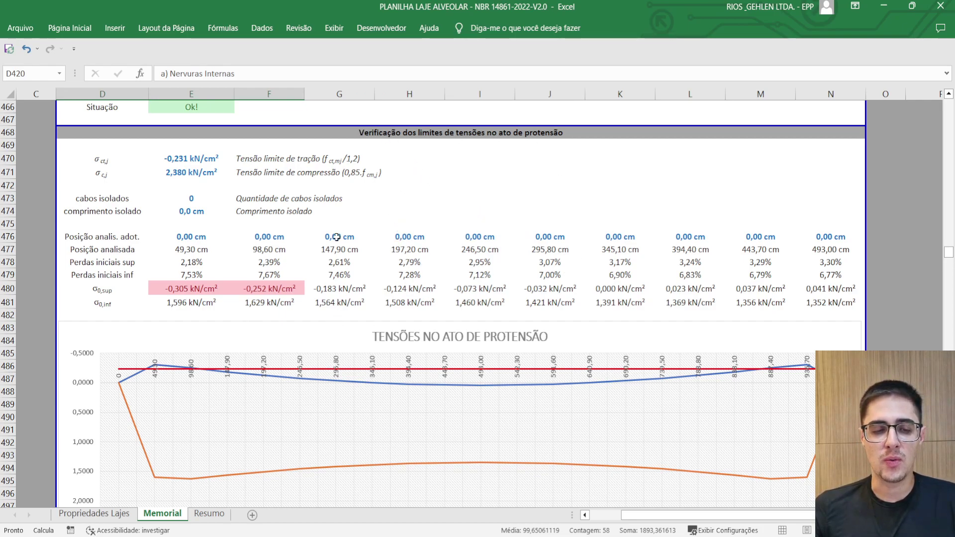
pyautogui.scroll(-2, 337, 238)
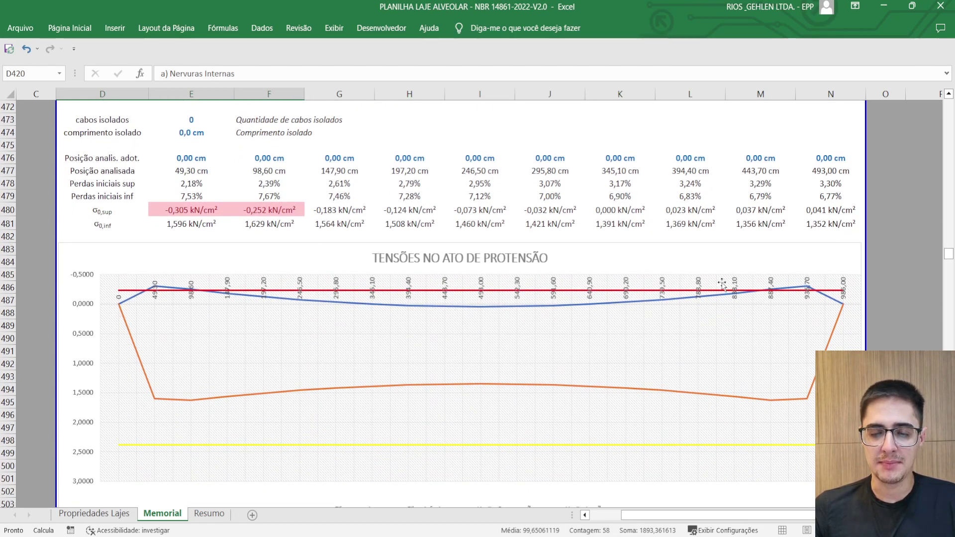
pyautogui.scroll(-1, 232, 401)
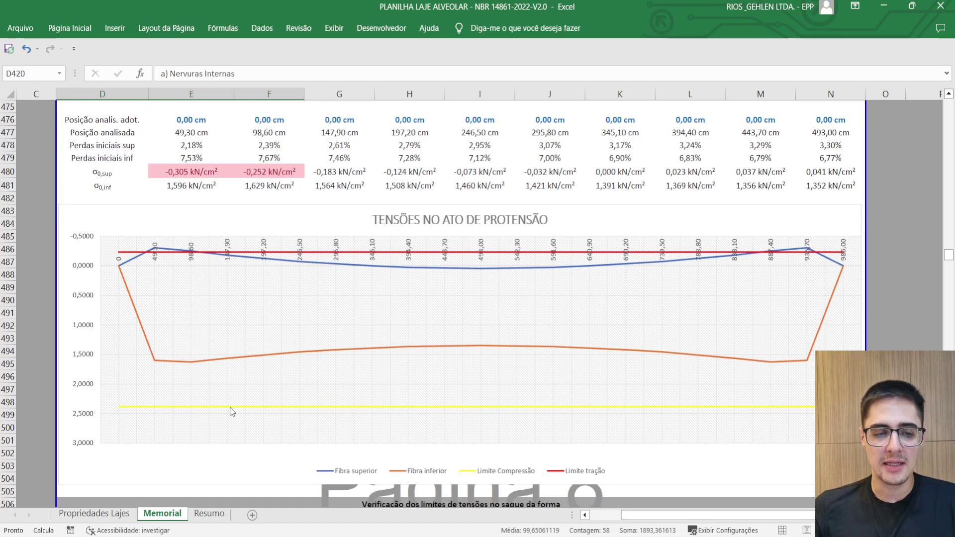
# - Inspect the compression limit, tension limit, lower fibre and upper fibre series in the chart of stresses at prestressing
pyautogui.click(230, 407)
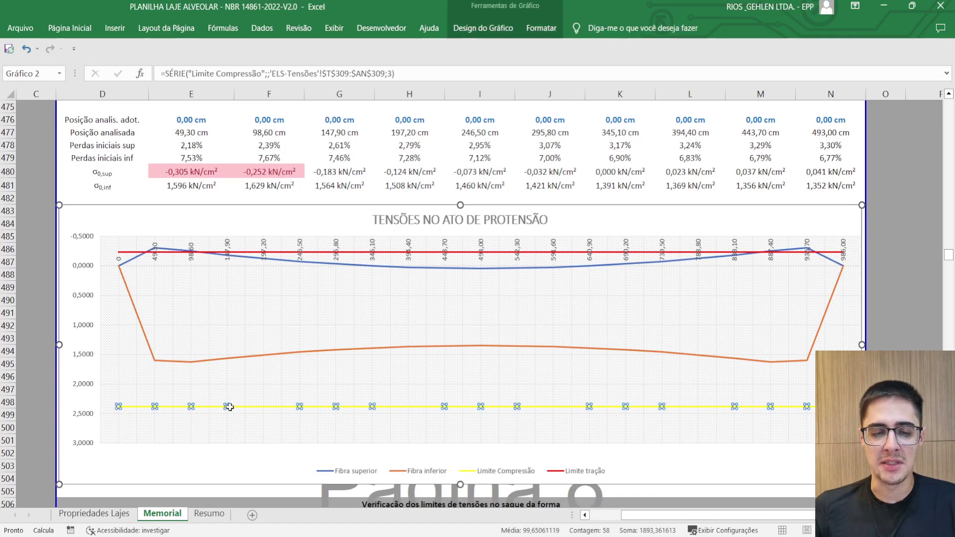
pyautogui.click(324, 253)
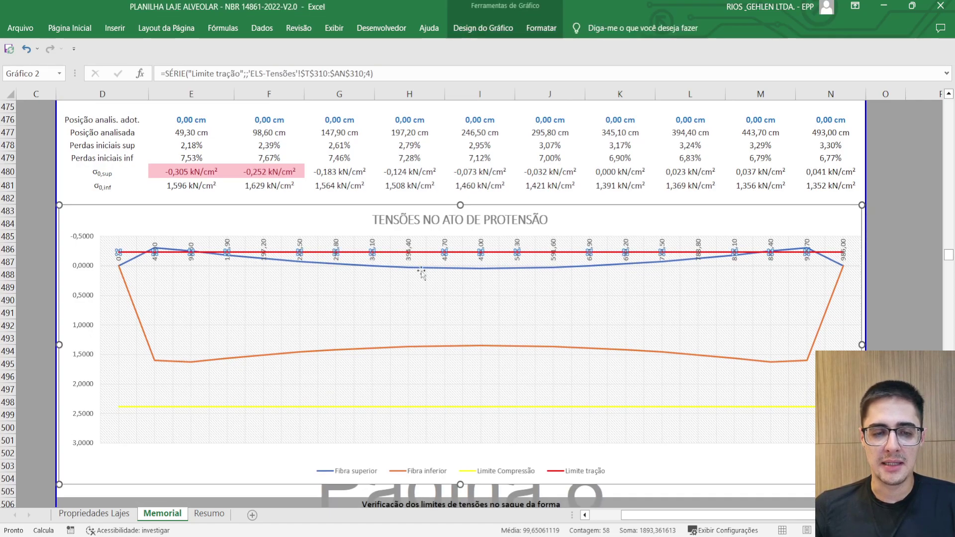
pyautogui.click(225, 363)
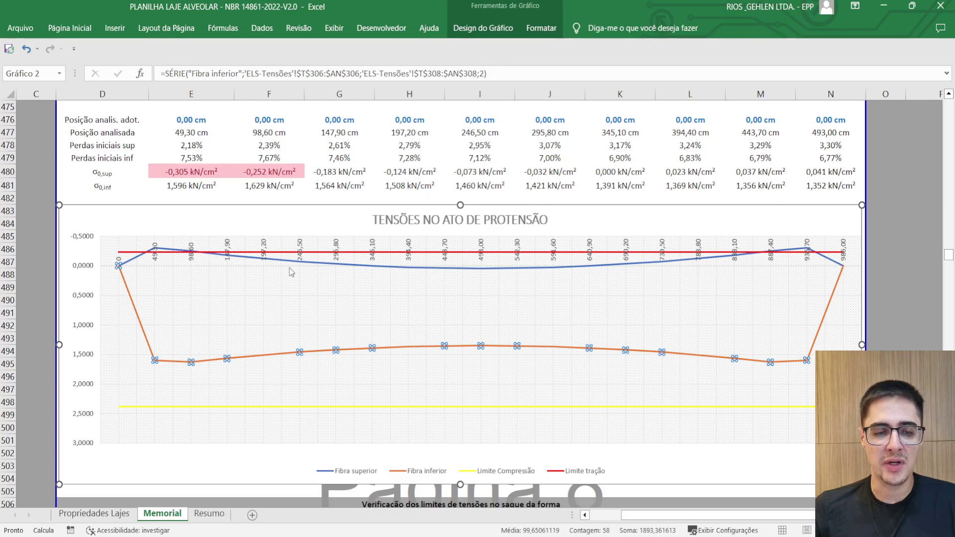
pyautogui.click(323, 263)
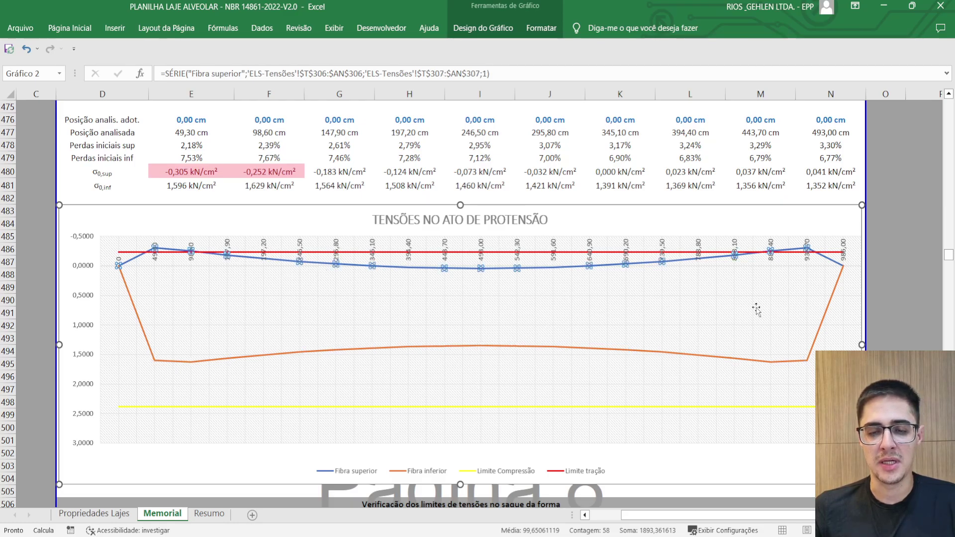
# - Review the prestressing stress check, comparing the upper fibre curve with the tension limit near the slab end
pyautogui.scroll(3, 399, 319)
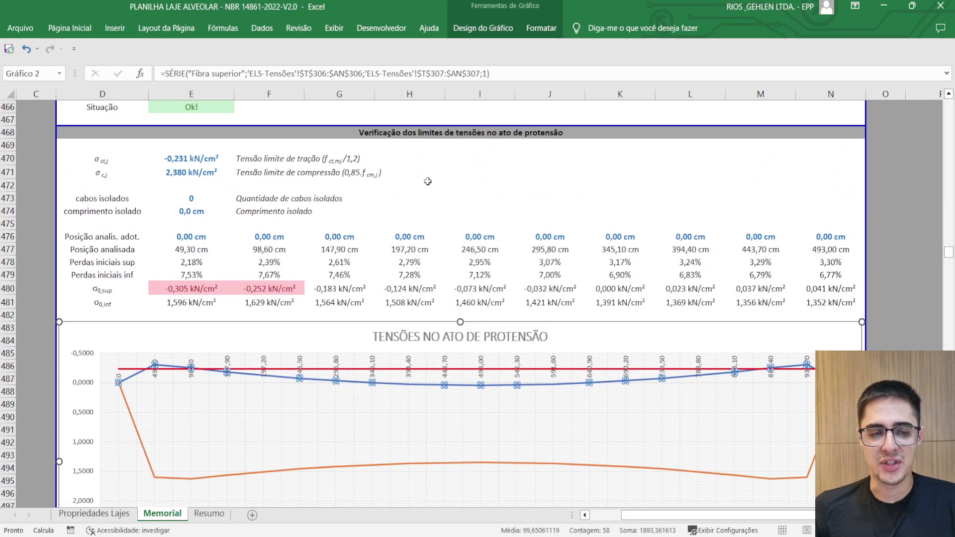
pyautogui.click(474, 136)
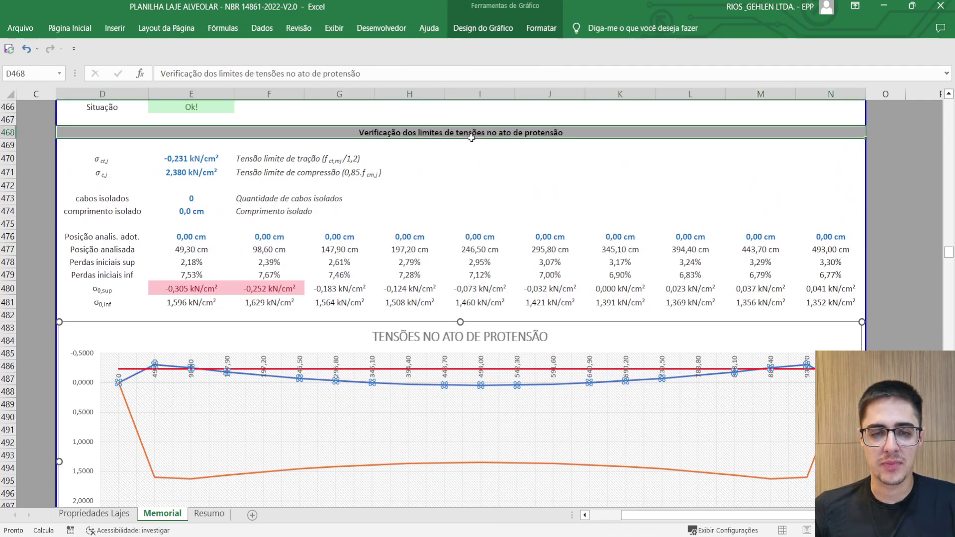
pyautogui.scroll(-2, 479, 149)
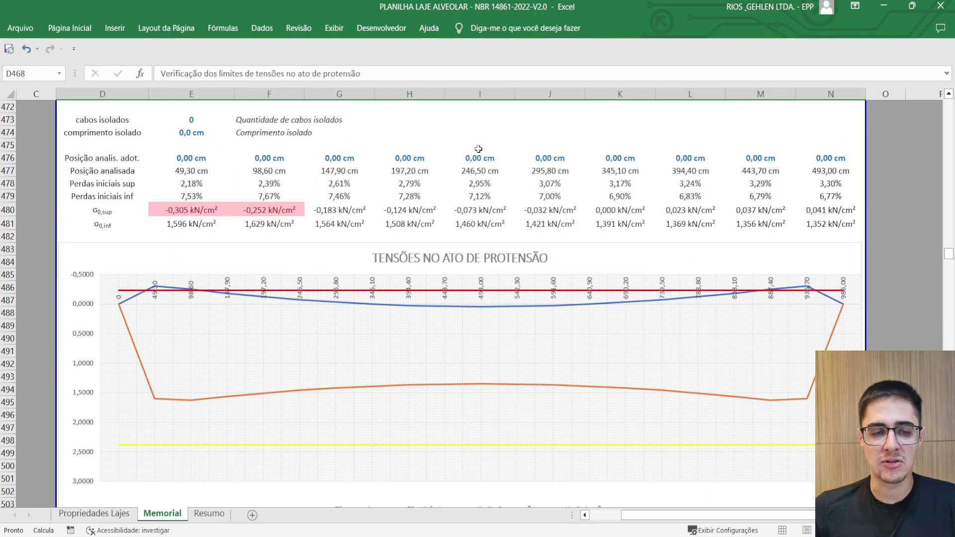
pyautogui.click(134, 296)
pyautogui.scroll(-1, 211, 267)
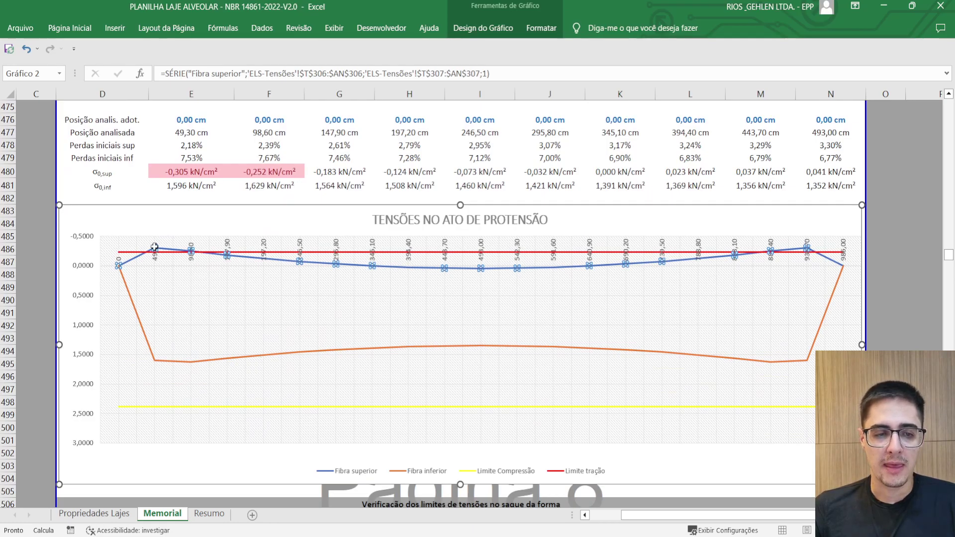
pyautogui.click(158, 227)
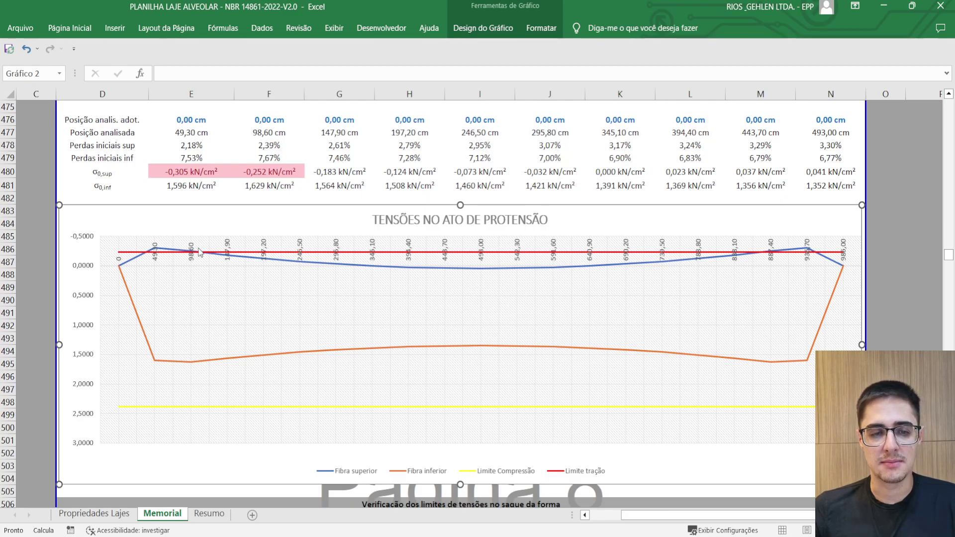
pyautogui.scroll(2, 282, 256)
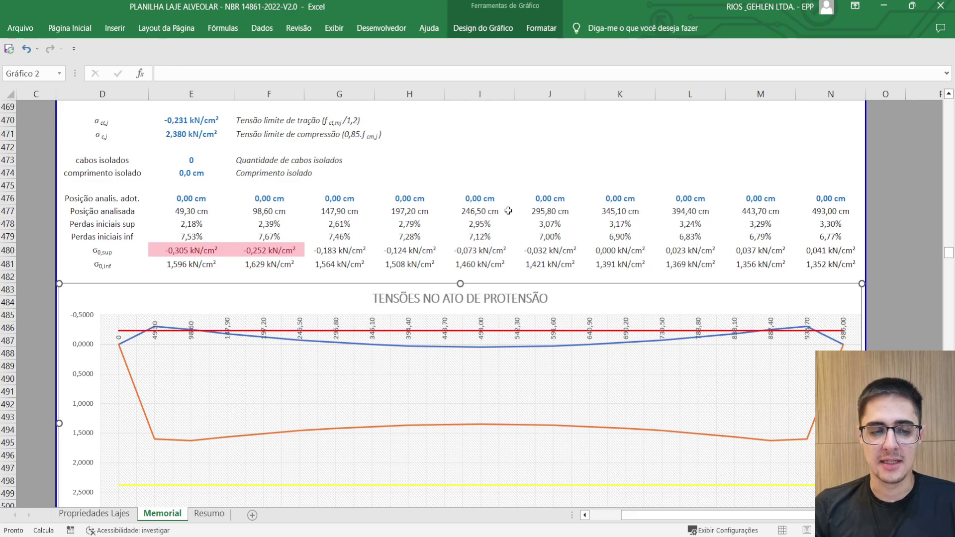
# - Set the lifting position (Posição içamento) to 50 cm in the stress limit check for removal from the form
pyautogui.scroll(-7, 508, 210)
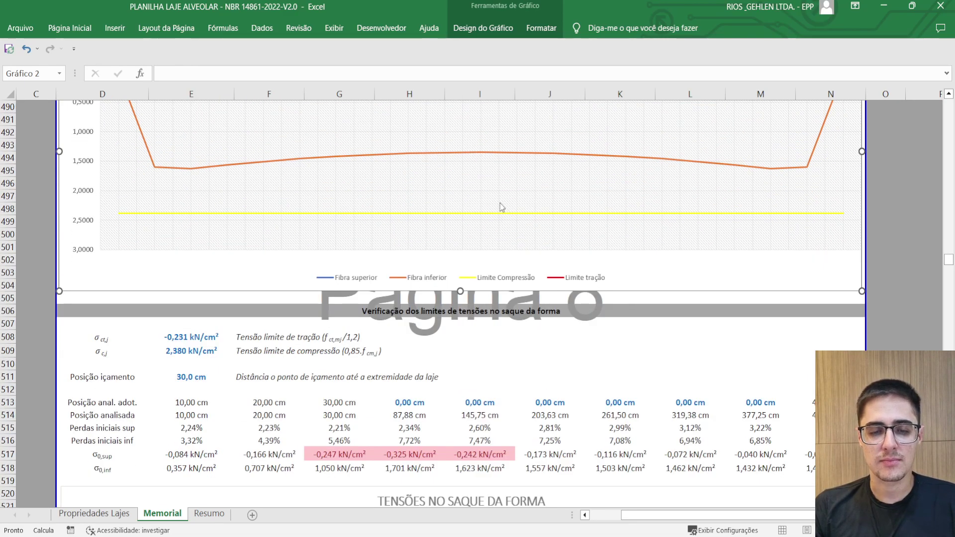
pyautogui.scroll(-3, 502, 207)
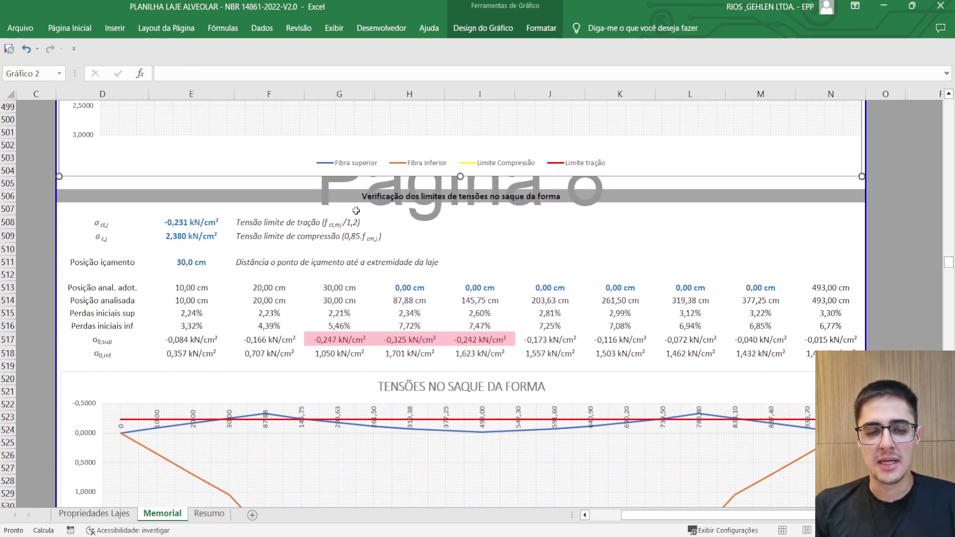
pyautogui.scroll(-1, 356, 210)
pyautogui.scroll(-1, 379, 213)
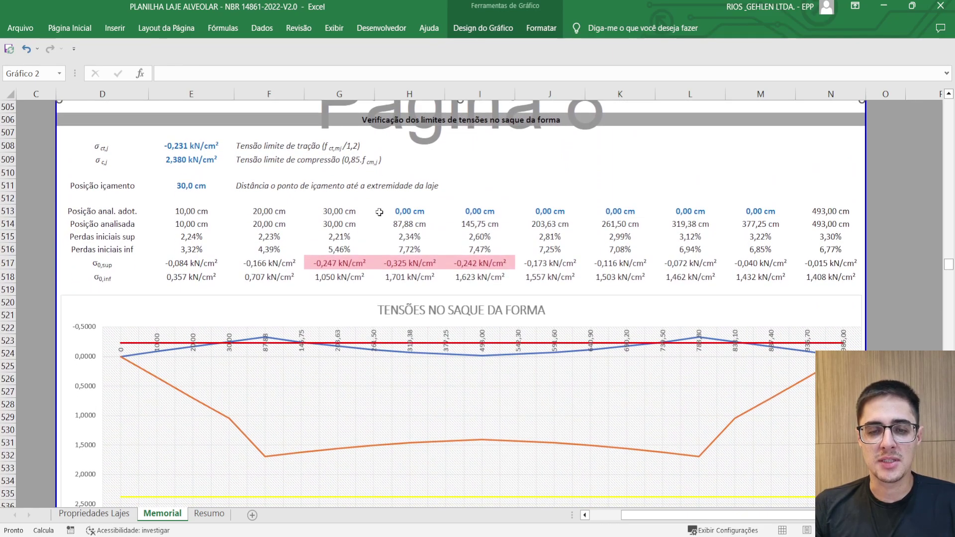
pyautogui.click(193, 187)
pyautogui.write('50')
pyautogui.press('Return')
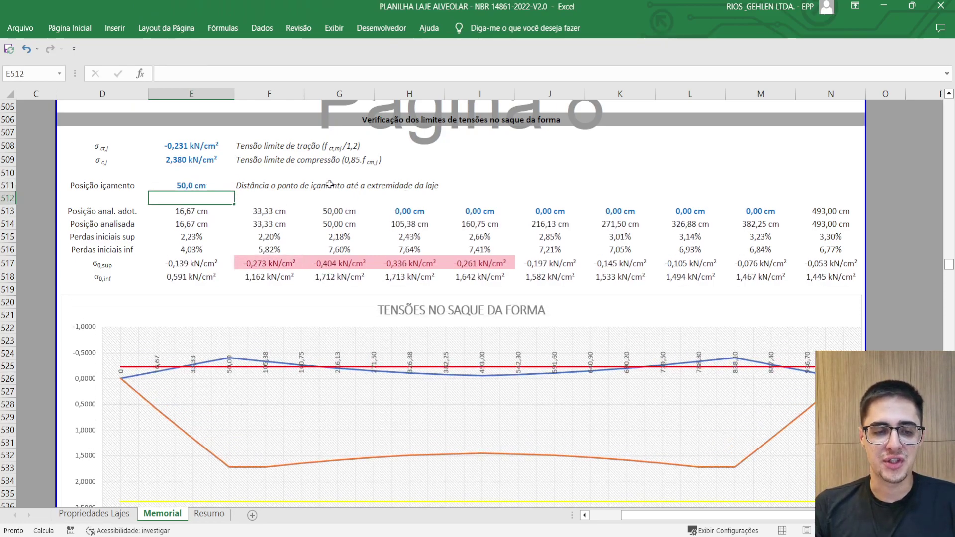
# - Examine the demoulding stresses at the 50 cm lifting position, focusing on the upper fibre row and its chart curve
pyautogui.scroll(-1, 231, 157)
pyautogui.scroll(1, 234, 157)
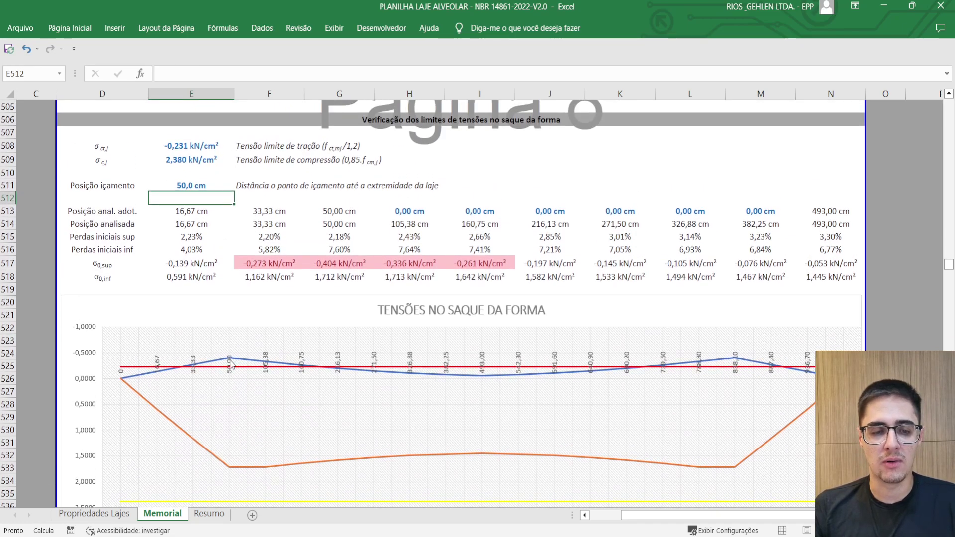
pyautogui.click(202, 187)
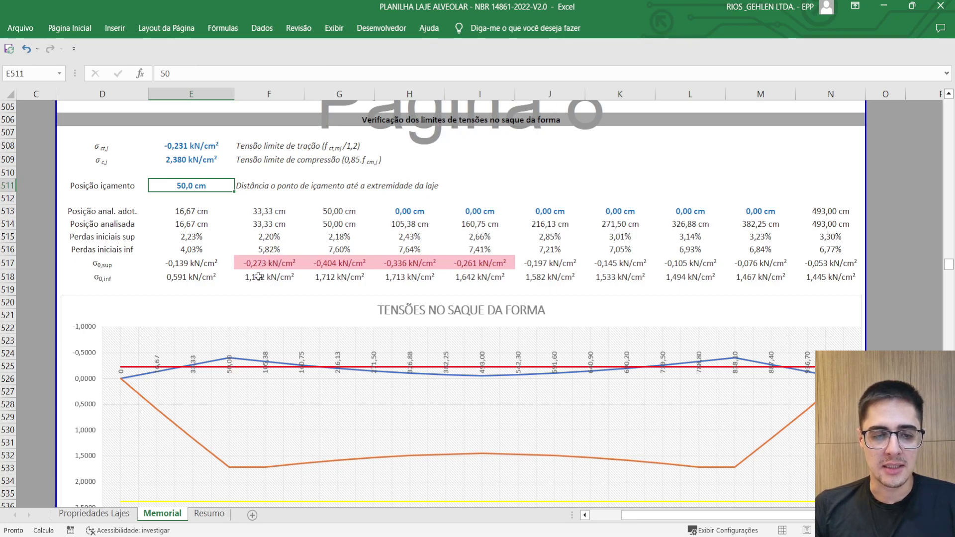
pyautogui.moveTo(259, 267); pyautogui.dragTo(346, 260)
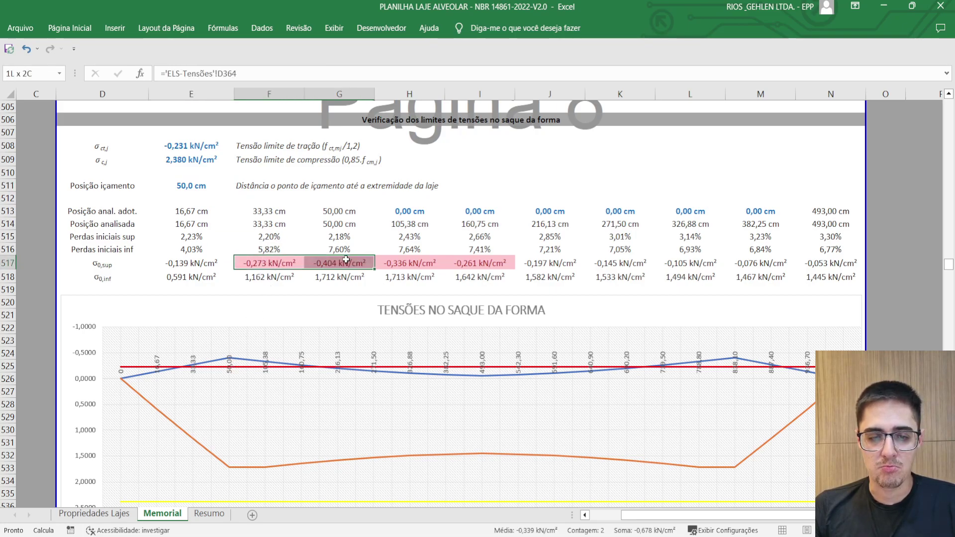
pyautogui.moveTo(347, 212); pyautogui.dragTo(338, 278)
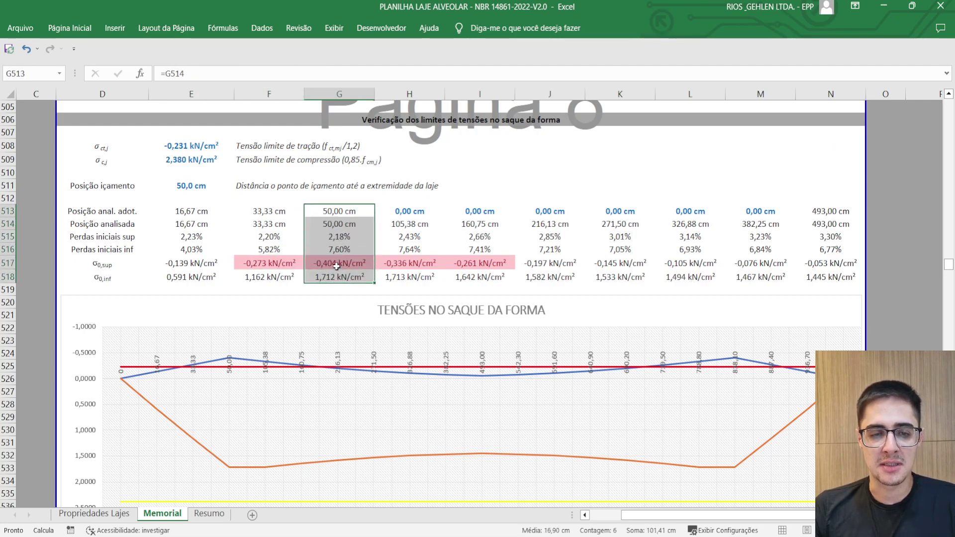
pyautogui.click(337, 266)
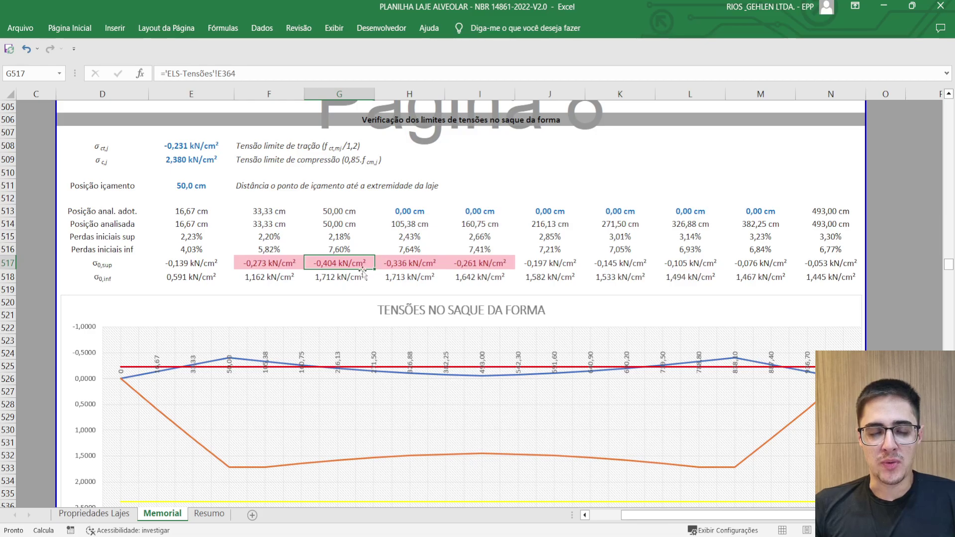
# - Recheck the upper fibre stress at the first analysed position in the prestressing stress table
pyautogui.scroll(11, 383, 271)
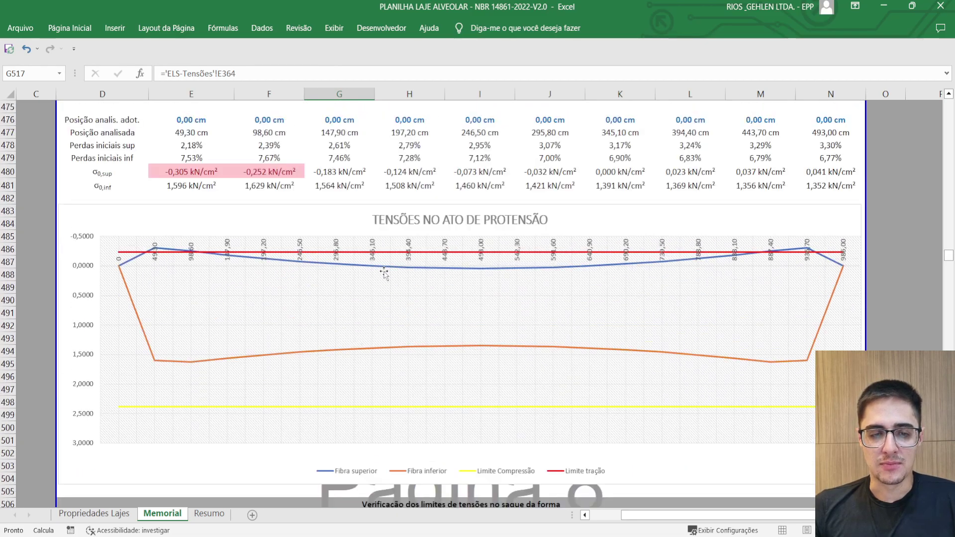
pyautogui.scroll(2, 309, 259)
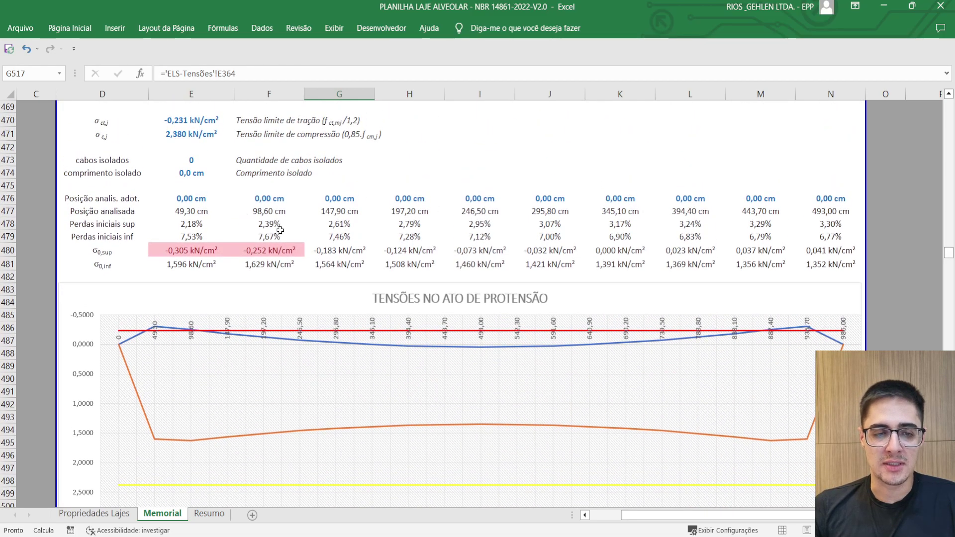
pyautogui.scroll(-2, 258, 220)
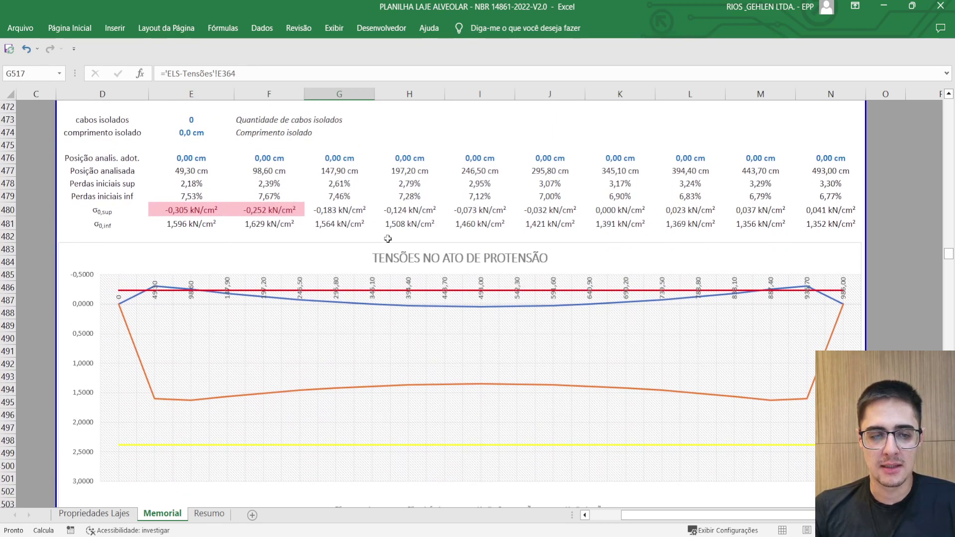
pyautogui.click(187, 211)
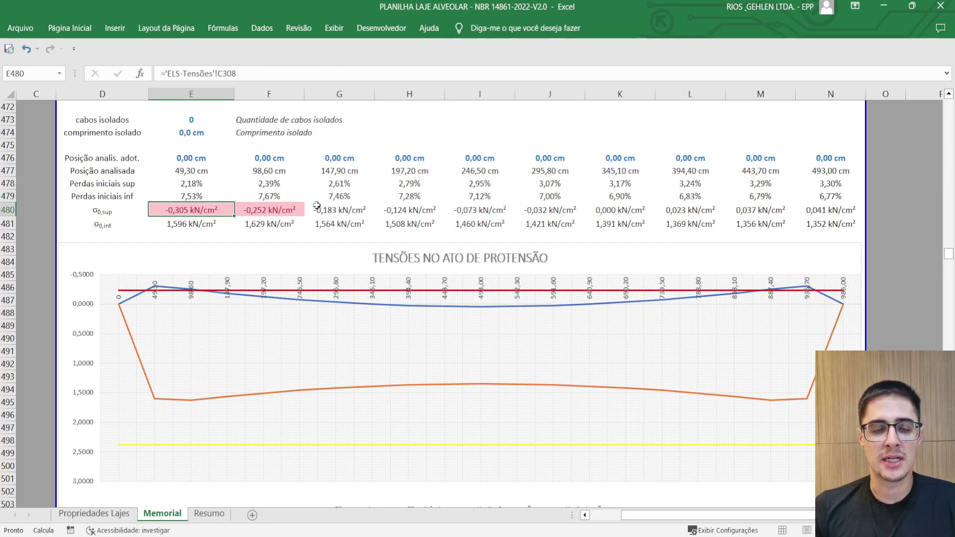
# - Examine the CAA I and II stress limit check for the frequent load combination, including the chart with q1 as principal load
pyautogui.scroll(-4, 492, 185)
pyautogui.scroll(-8, 496, 187)
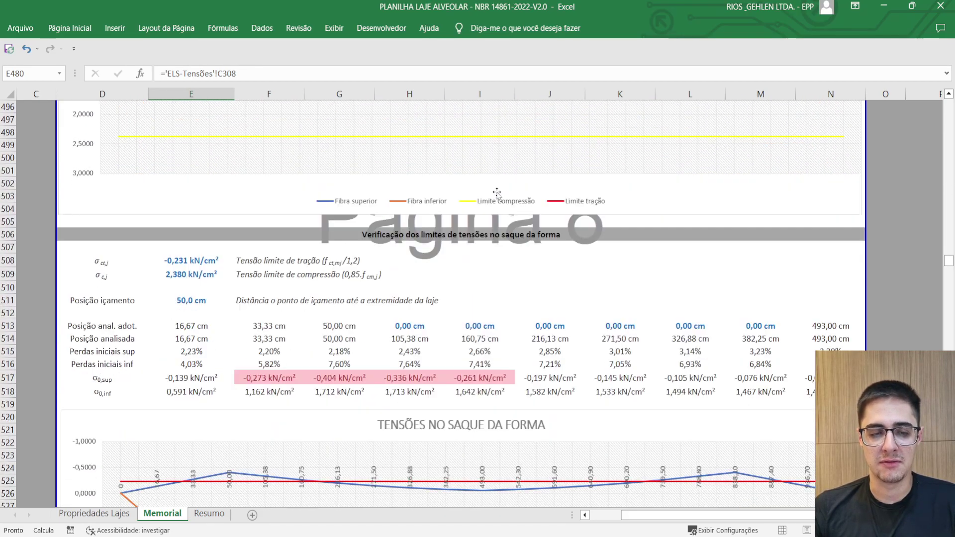
pyautogui.scroll(-9, 496, 191)
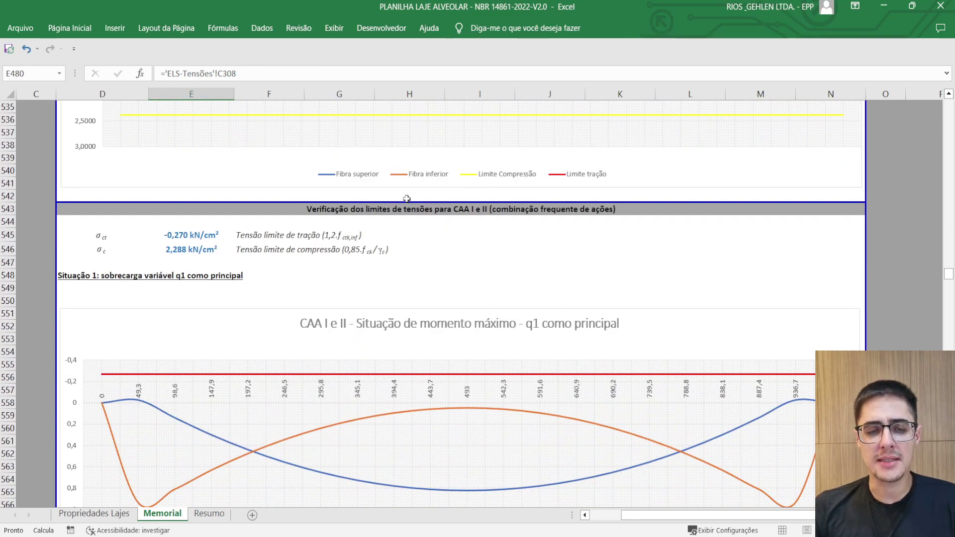
pyautogui.scroll(-2, 295, 219)
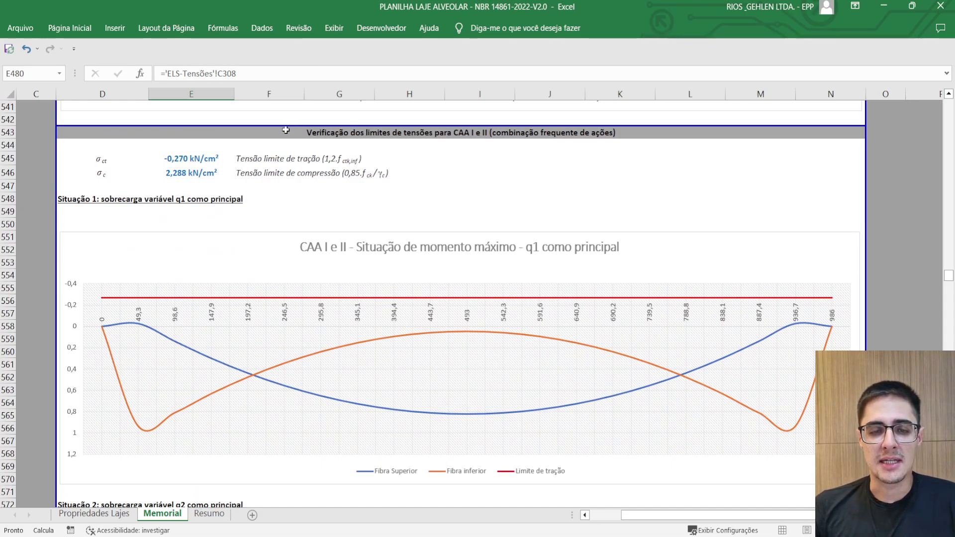
pyautogui.click(268, 133)
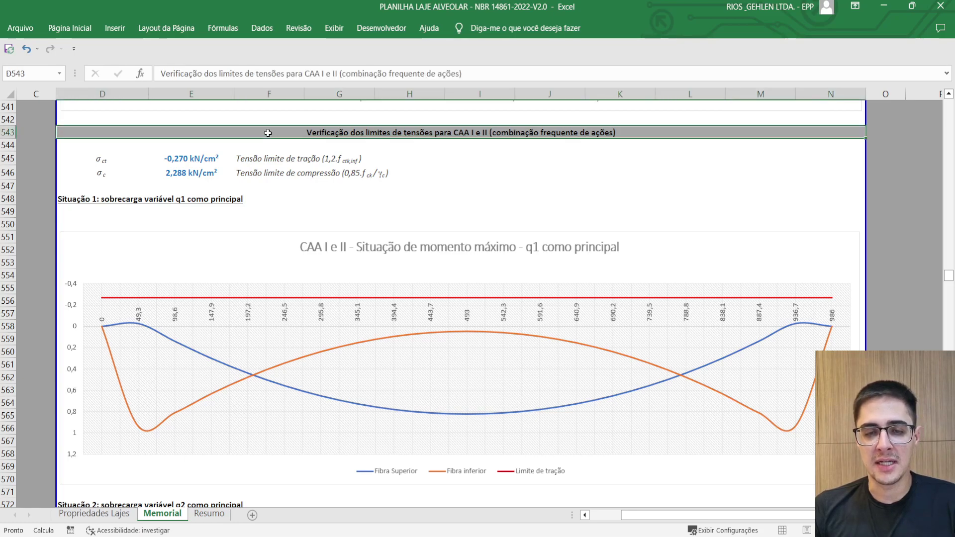
pyautogui.moveTo(268, 133); pyautogui.dragTo(274, 381)
# - Inspect the tension limit, upper fibre and lower fibre series in the CAA I and II minimum moment chart
pyautogui.scroll(-5, 332, 317)
pyautogui.scroll(-13, 332, 317)
pyautogui.scroll(-1, 451, 230)
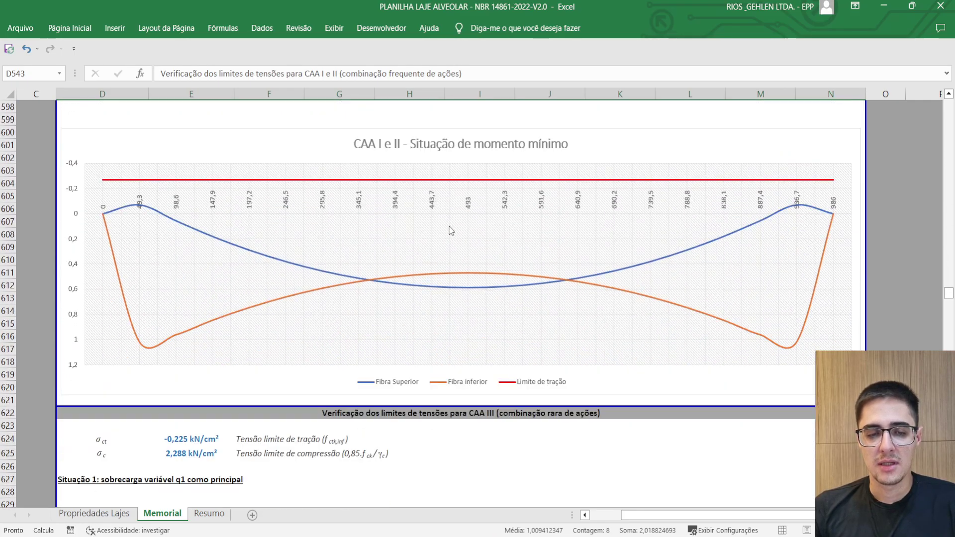
pyautogui.click(498, 182)
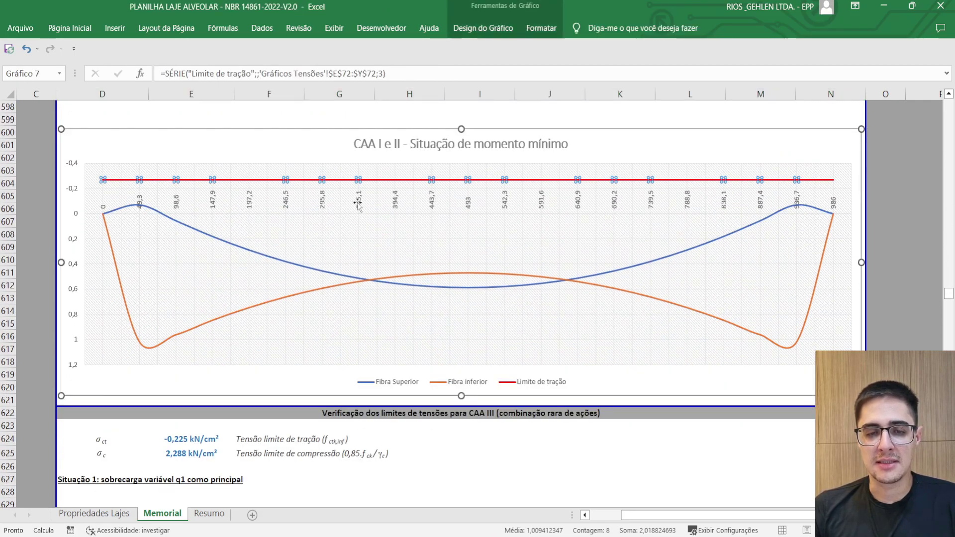
pyautogui.click(199, 235)
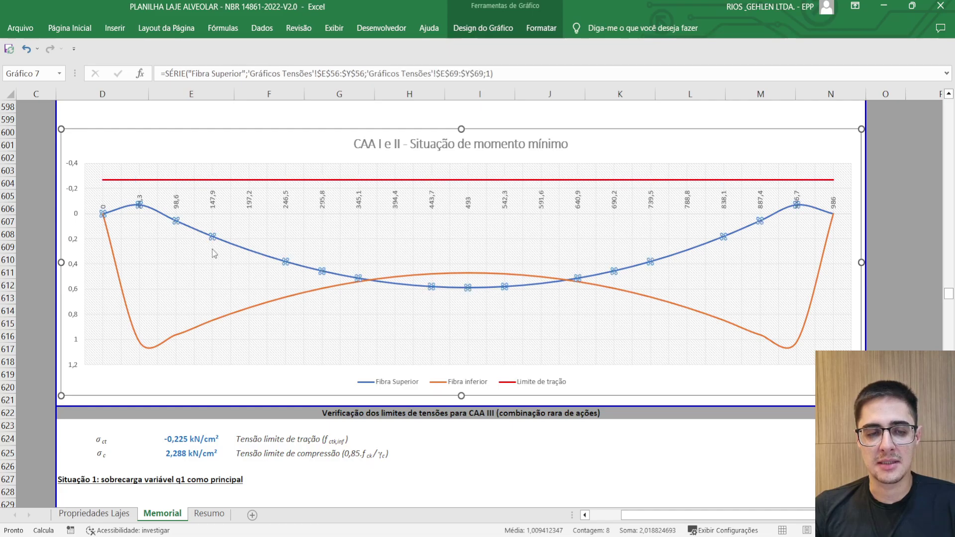
pyautogui.click(247, 311)
pyautogui.scroll(4, 289, 278)
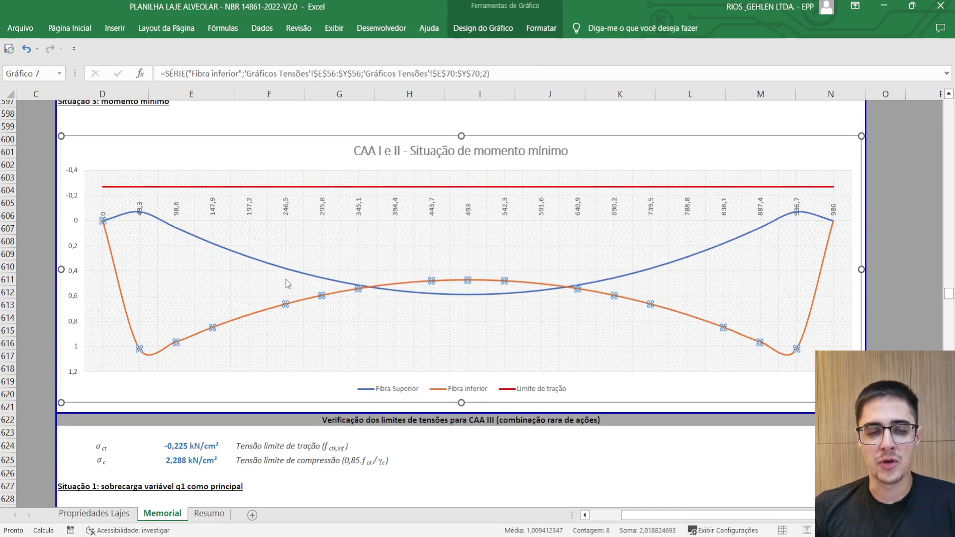
# - Review the CAA I and II load situations again, starting from Situação 1 with variable load q1 as principal
pyautogui.scroll(-3, 410, 274)
pyautogui.scroll(-2, 411, 276)
pyautogui.scroll(18, 411, 276)
pyautogui.scroll(2, 114, 253)
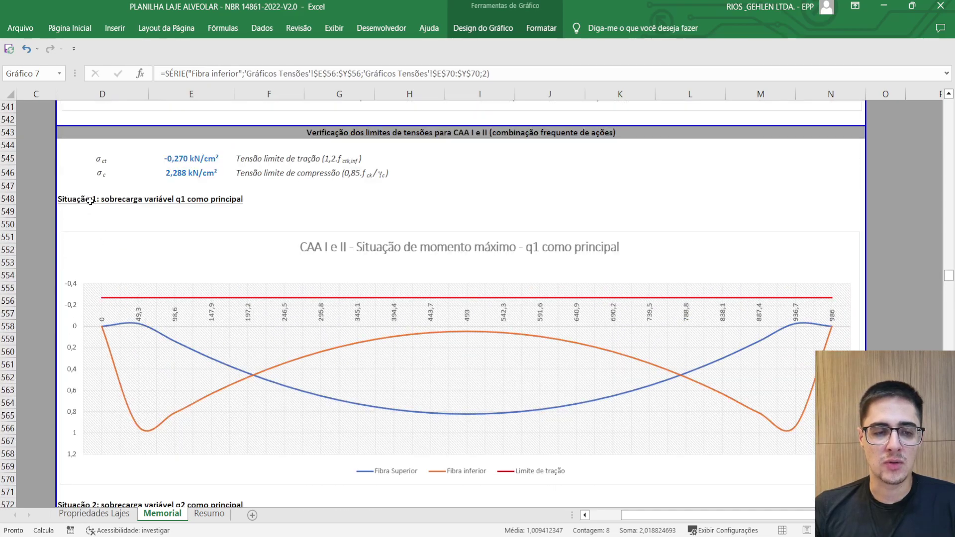
pyautogui.click(83, 200)
pyautogui.scroll(-14, 135, 214)
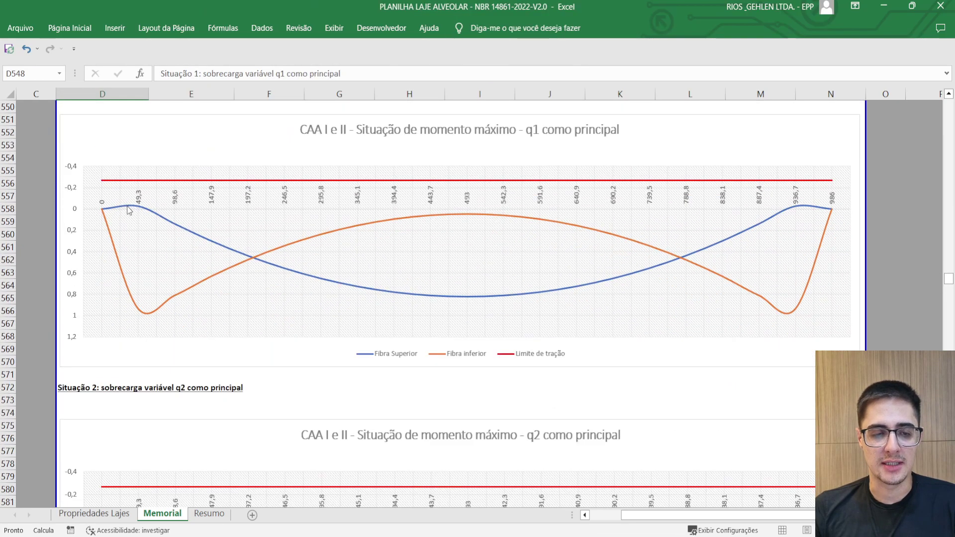
# - Review the CAA III and CAA IV stress limit checks for the rare load combination, including the CAA IV maximum moment chart
pyautogui.scroll(-9, 150, 223)
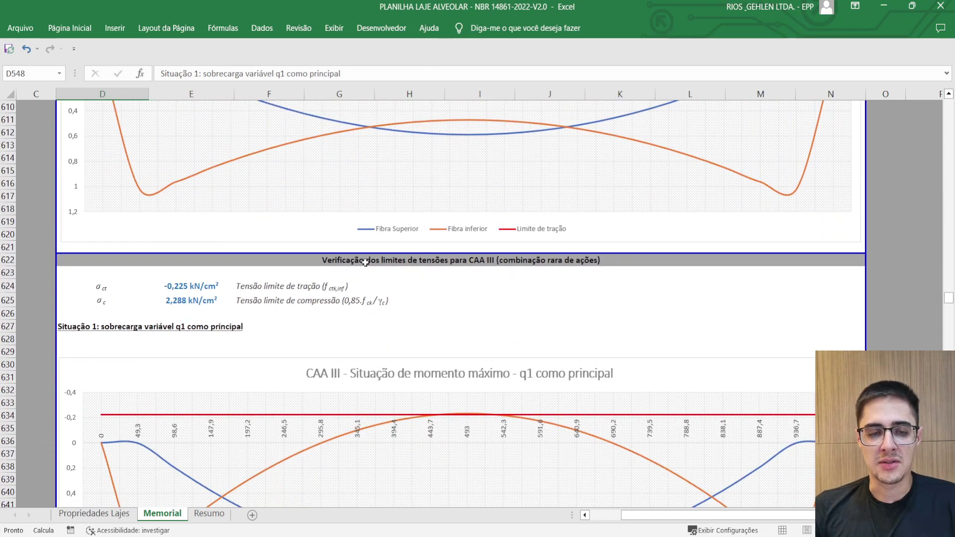
pyautogui.click(365, 263)
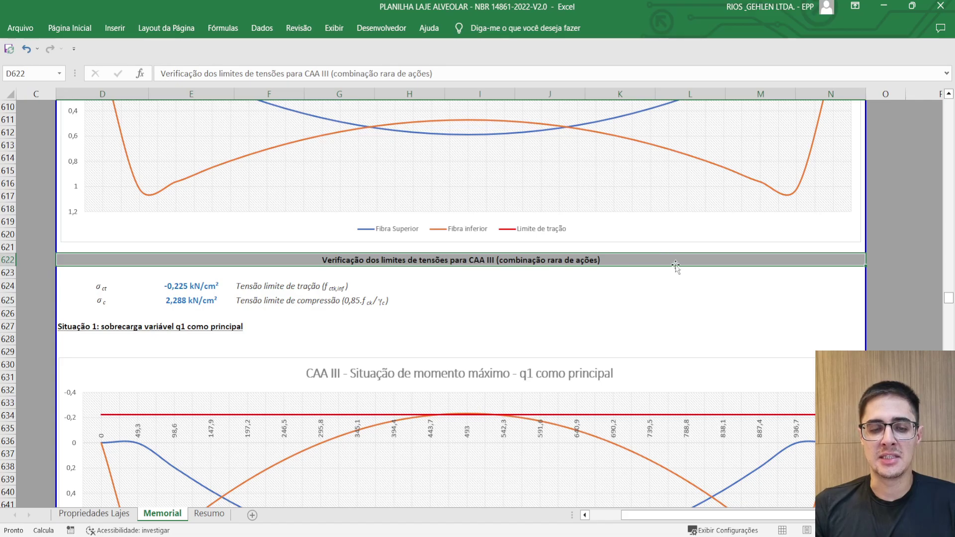
pyautogui.scroll(-20, 656, 262)
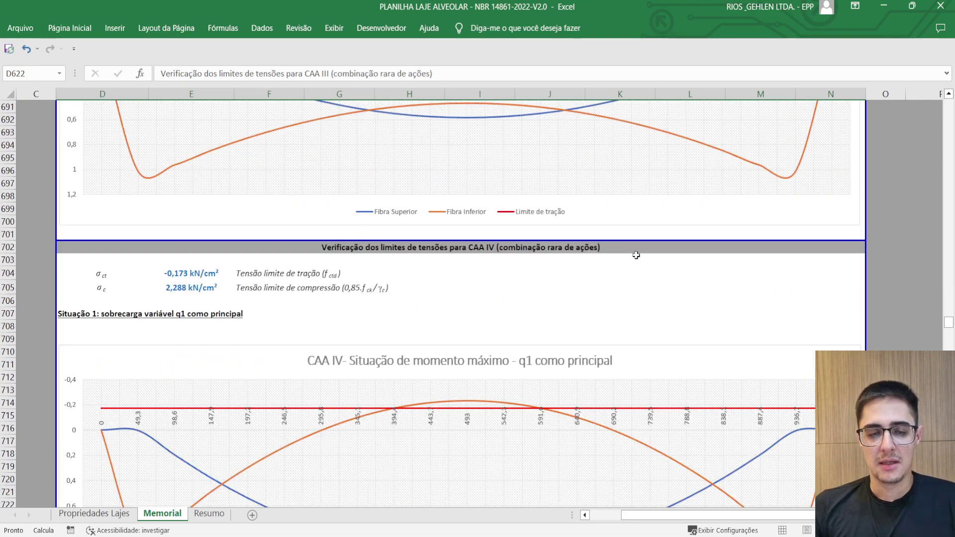
pyautogui.click(381, 254)
pyautogui.scroll(-13, 675, 252)
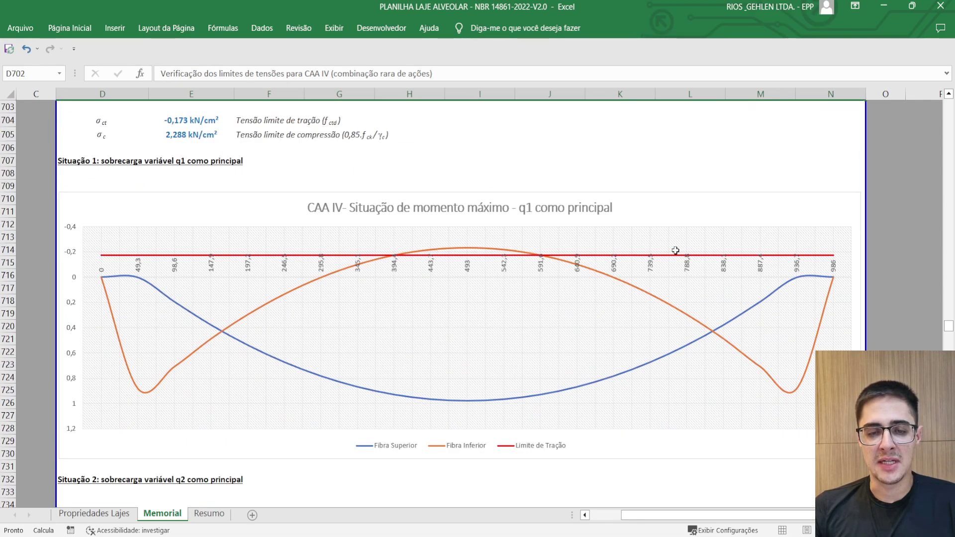
# - Examine the stress limit check along the regularization length for CAA III and IV and other classes under possible chloride attack
pyautogui.scroll(-16, 676, 252)
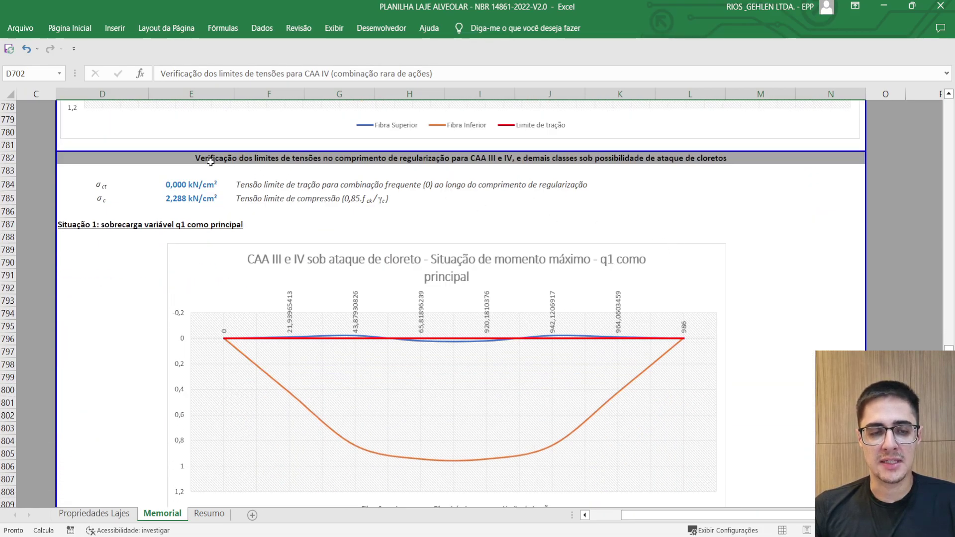
pyautogui.scroll(-1, 212, 162)
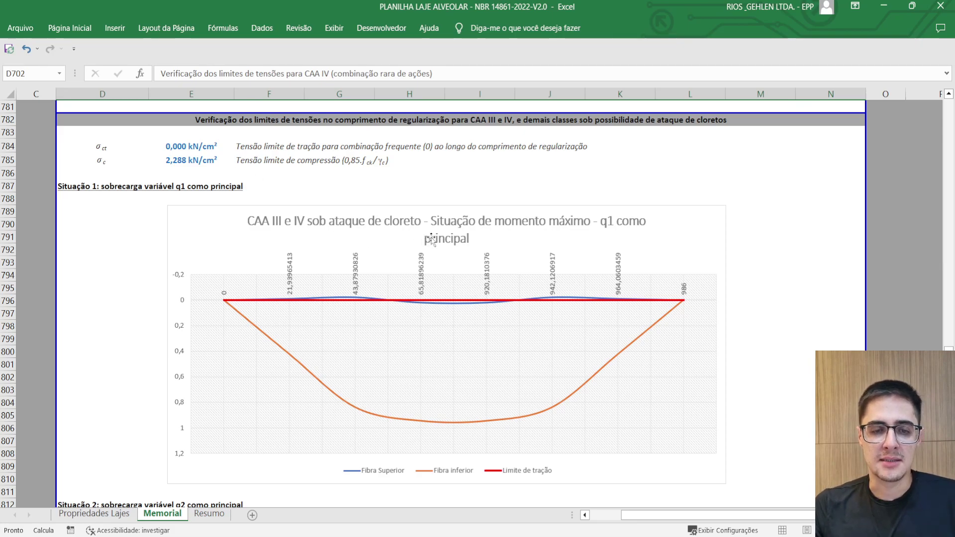
pyautogui.click(433, 120)
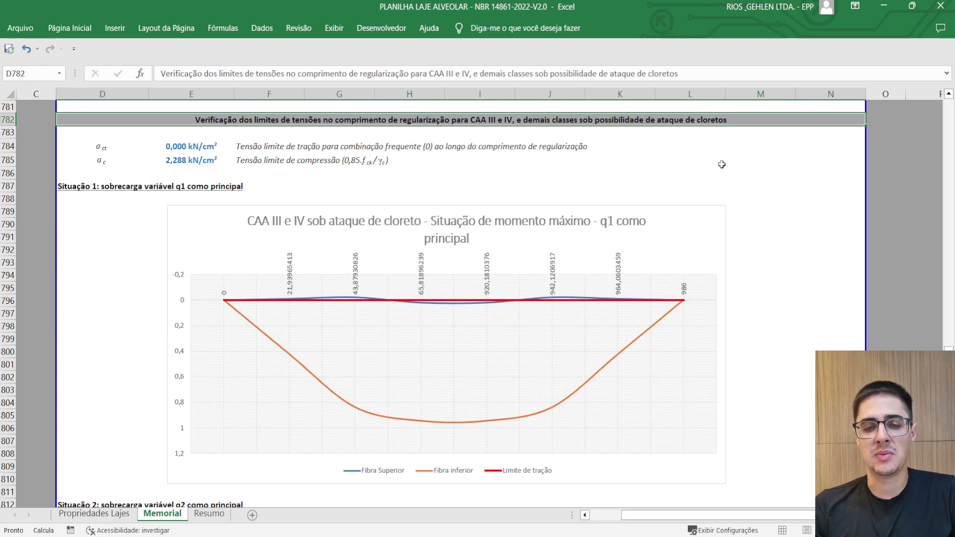
# - Review the ELU bending check, highlighting its general parameters and reading on to the rectangular section calculation
pyautogui.scroll(-4, 592, 202)
pyautogui.scroll(-11, 642, 211)
pyautogui.scroll(-9, 642, 211)
pyautogui.scroll(-2, 633, 217)
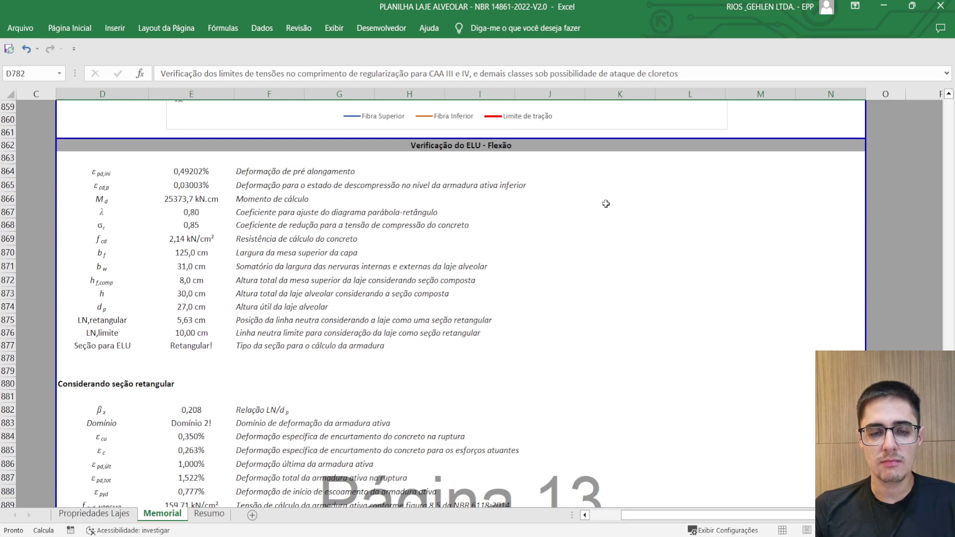
pyautogui.moveTo(112, 146); pyautogui.dragTo(811, 349)
pyautogui.scroll(-11, 772, 318)
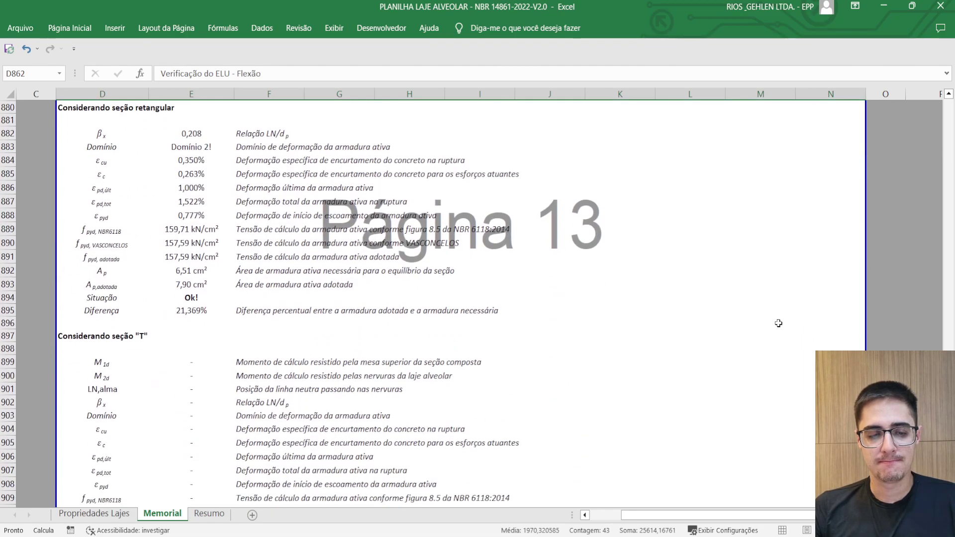
# - Highlight and review the shear stress check at the interface between the topping and the slab, through the composite section option
pyautogui.scroll(-7, 772, 318)
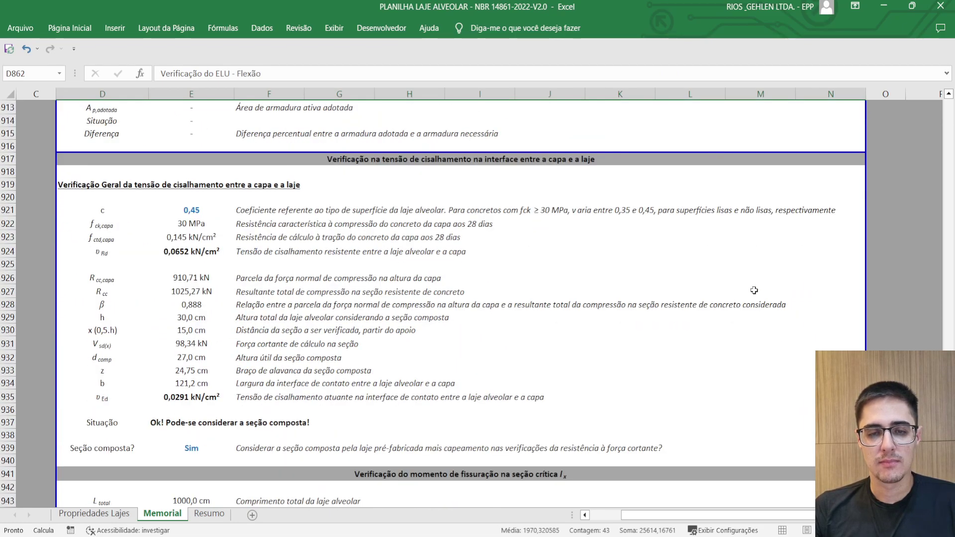
pyautogui.moveTo(170, 158); pyautogui.dragTo(558, 405)
pyautogui.moveTo(132, 157); pyautogui.dragTo(704, 442)
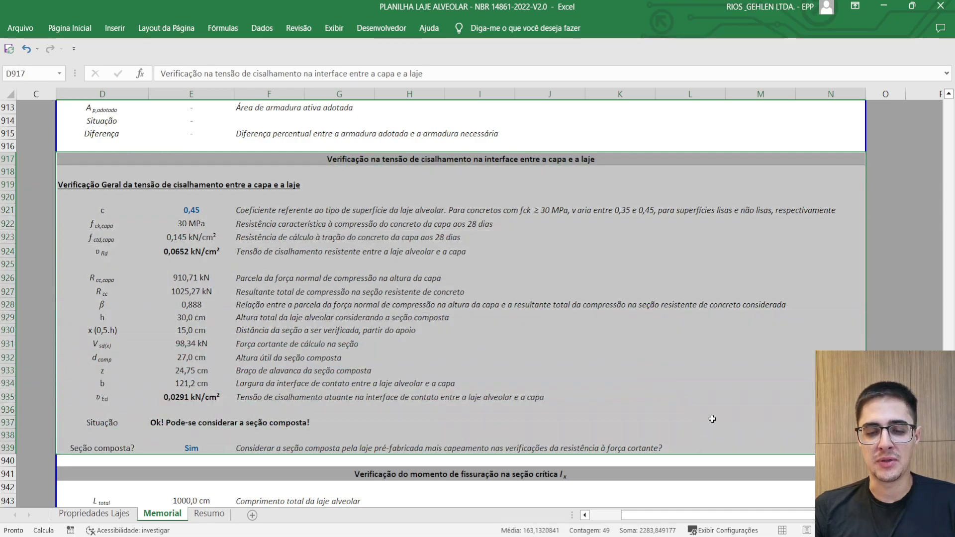
# - Highlight and review the cracking moment check at the critical section lx, from total slab length to the Situação row
pyautogui.scroll(-6, 602, 191)
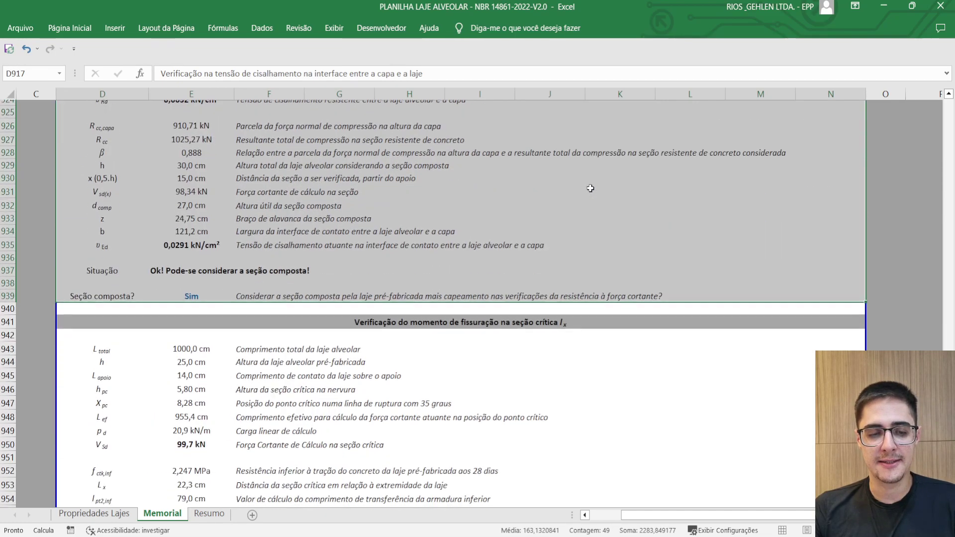
pyautogui.scroll(-3, 602, 191)
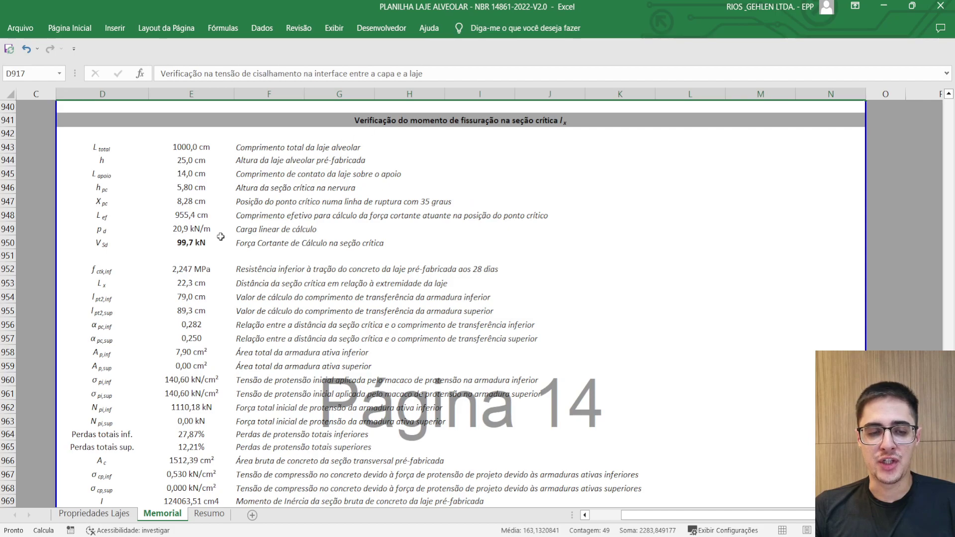
pyautogui.moveTo(197, 128); pyautogui.dragTo(546, 483)
pyautogui.scroll(-2, 582, 409)
pyautogui.scroll(3, 647, 393)
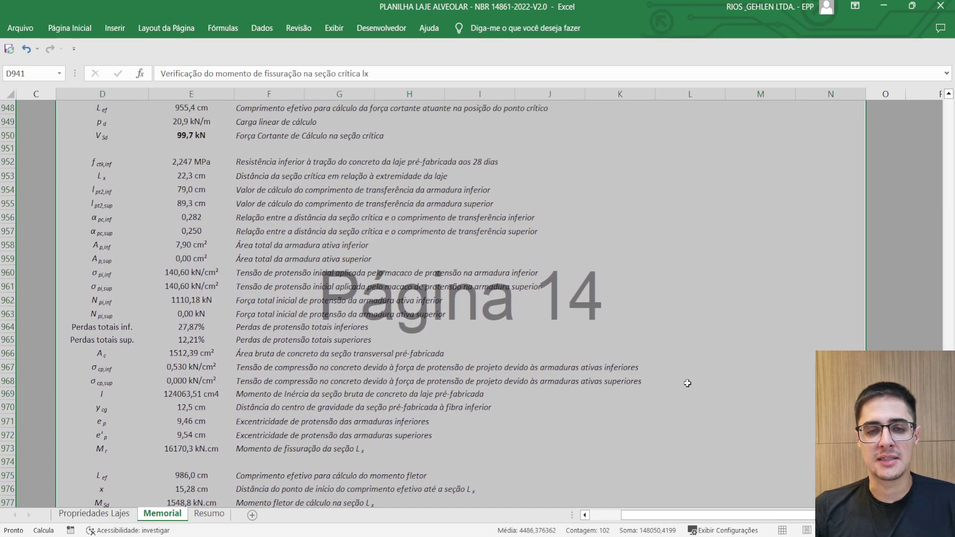
pyautogui.scroll(-1, 687, 382)
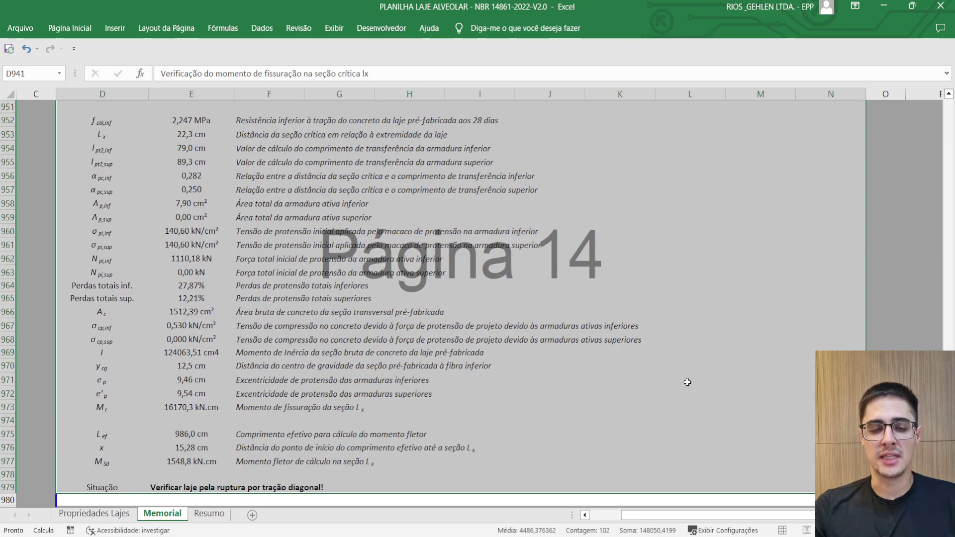
pyautogui.scroll(5, 557, 353)
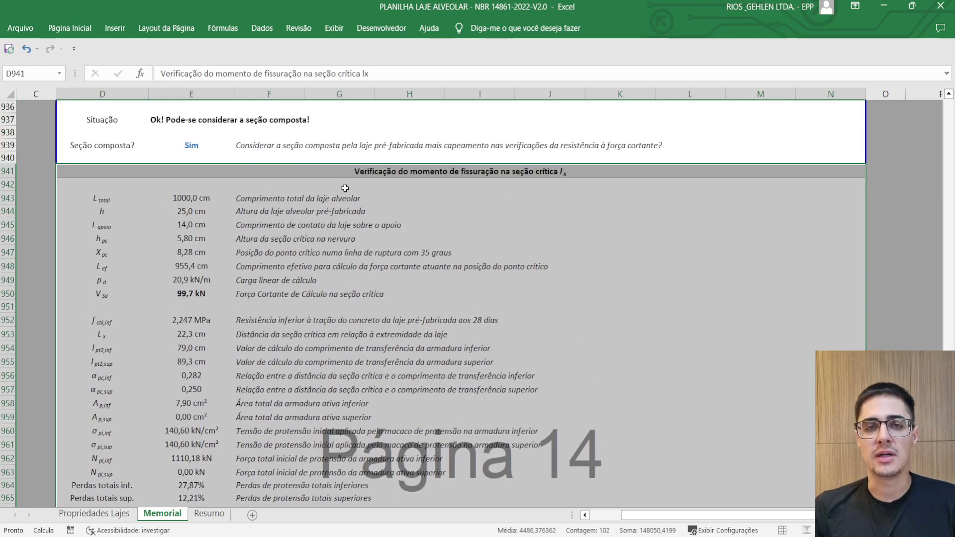
# - Review the flexural shear check for regions cracked by bending and slabs with h ≤ 20 cm, covering the cases without filled cores
pyautogui.scroll(-12, 496, 217)
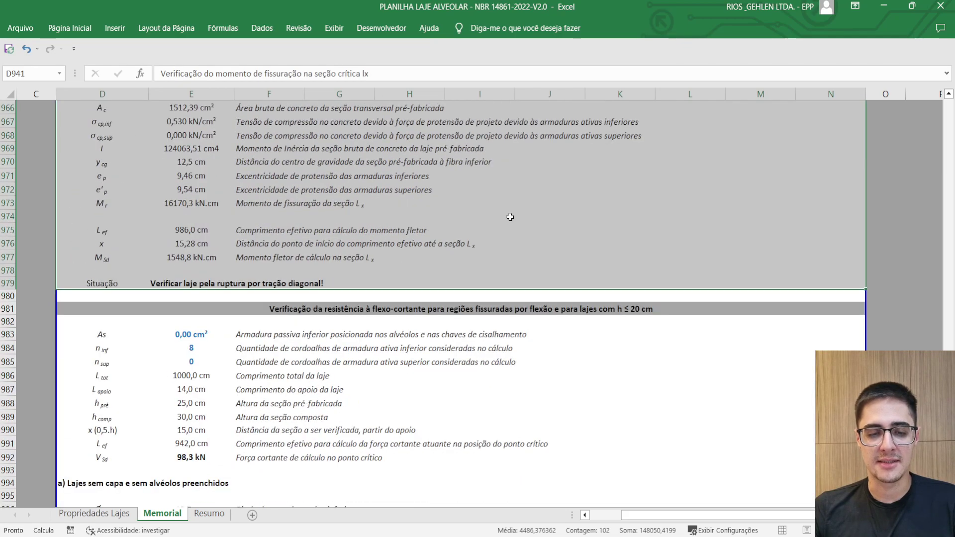
pyautogui.scroll(-1, 512, 217)
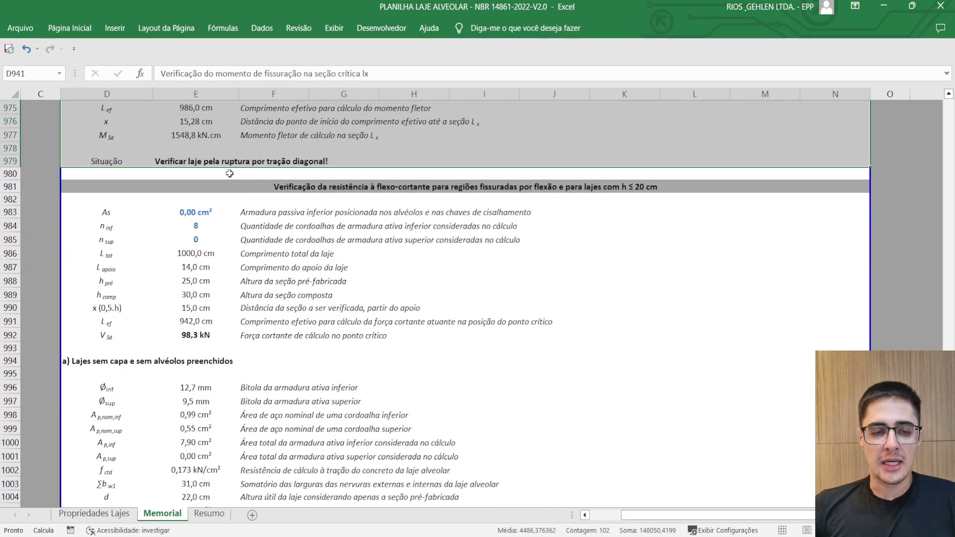
pyautogui.click(222, 191)
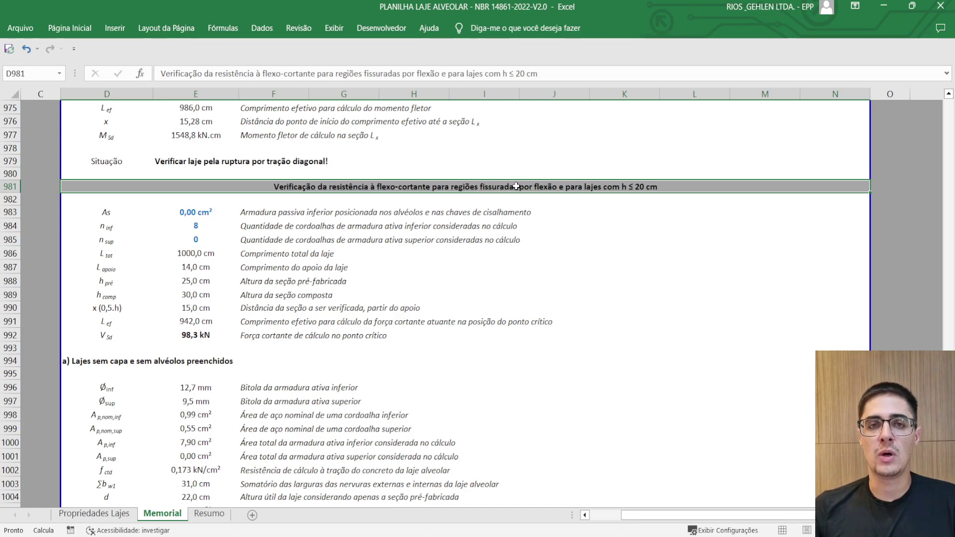
pyautogui.scroll(-10, 516, 186)
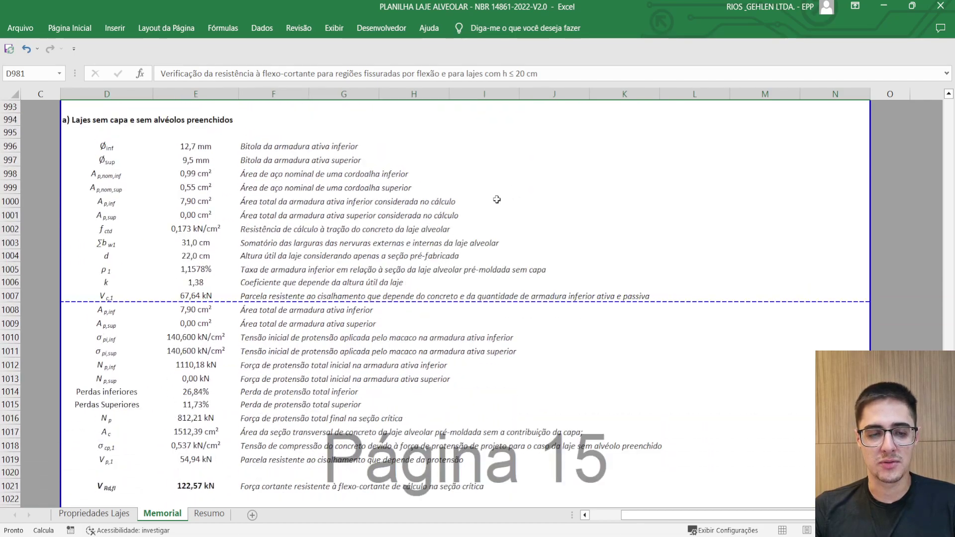
pyautogui.scroll(-2, 436, 197)
pyautogui.moveTo(85, 160); pyautogui.dragTo(799, 443)
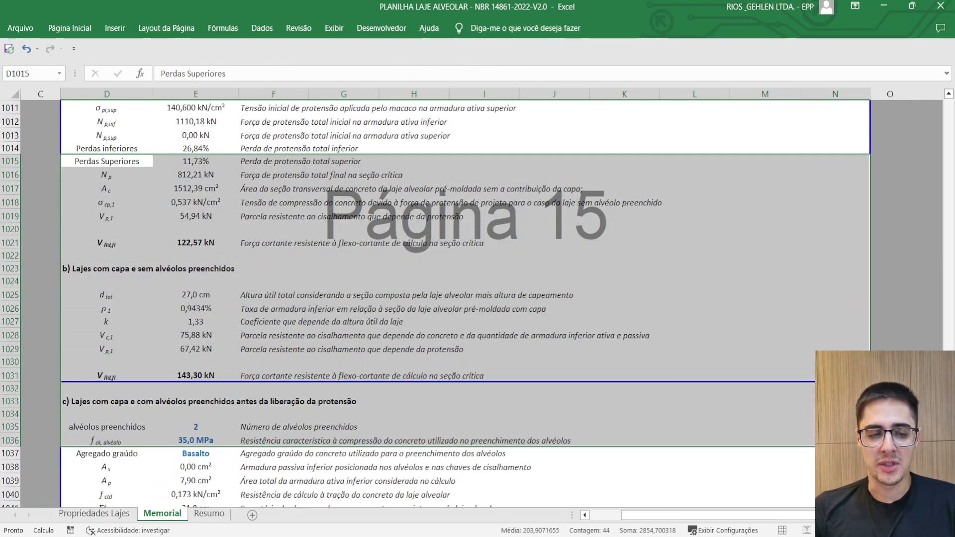
# - Examine the flexural shear case with topping and cores filled before prestress release, selecting its number of filled cores
pyautogui.scroll(-3, 799, 338)
pyautogui.scroll(-12, 799, 337)
pyautogui.scroll(5, 785, 313)
pyautogui.scroll(5, 786, 313)
pyautogui.click(196, 226)
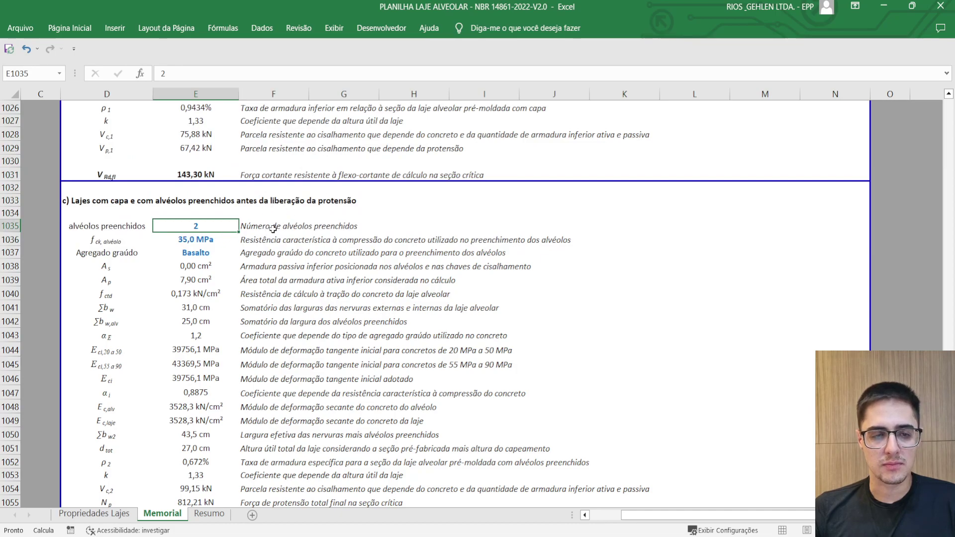
# - Return to the start of the flexural shear check and highlight its data from the section heading onward
pyautogui.keyDown('ctrl'); pyautogui.scroll(-3, 267, 226); pyautogui.keyUp('ctrl')
pyautogui.keyDown('ctrl'); pyautogui.scroll(3, 208, 254); pyautogui.keyUp('ctrl')
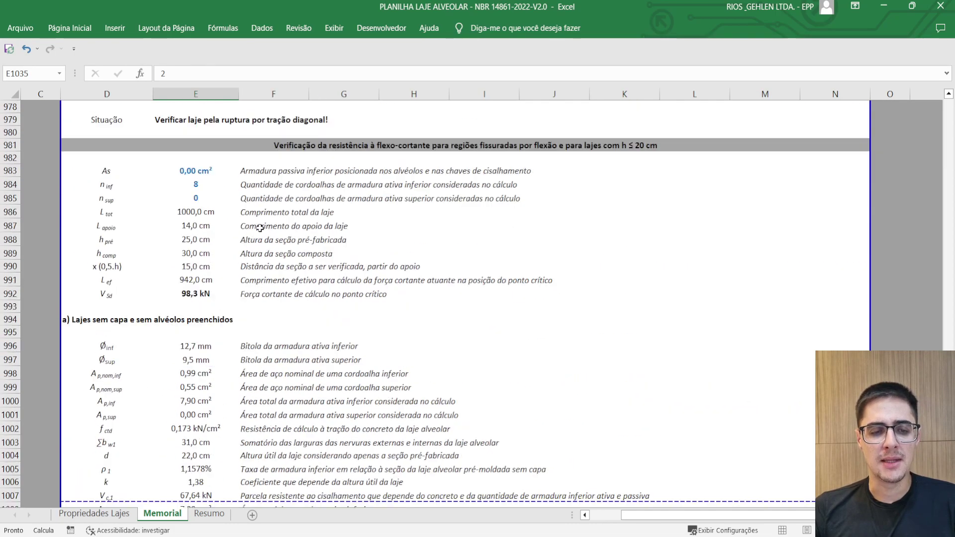
pyautogui.scroll(-2, 208, 254)
pyautogui.moveTo(189, 227); pyautogui.dragTo(642, 340)
pyautogui.scroll(-5, 643, 340)
# - Highlight the diagonal tension shear check for regions uncracked by bending, including the A', y' and VSd rows
pyautogui.scroll(-12, 643, 340)
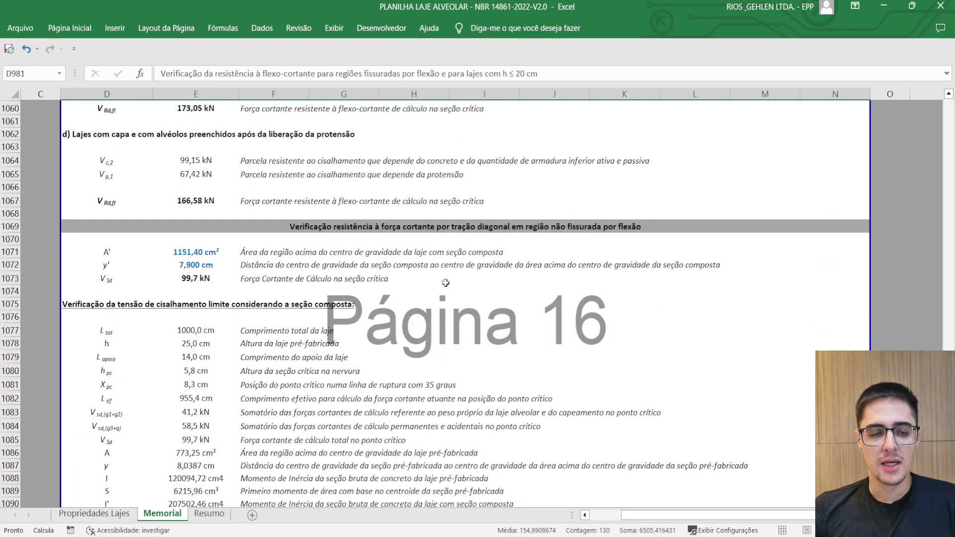
pyautogui.click(244, 174)
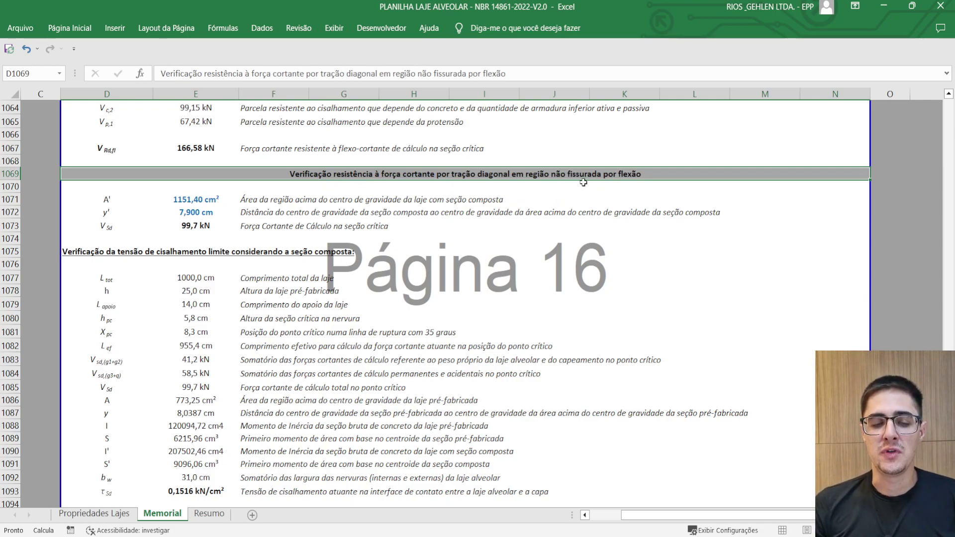
pyautogui.moveTo(96, 172)
pyautogui.mouseDown()
pyautogui.moveTo(501, 197)
pyautogui.moveTo(685, 222)
pyautogui.mouseUp()
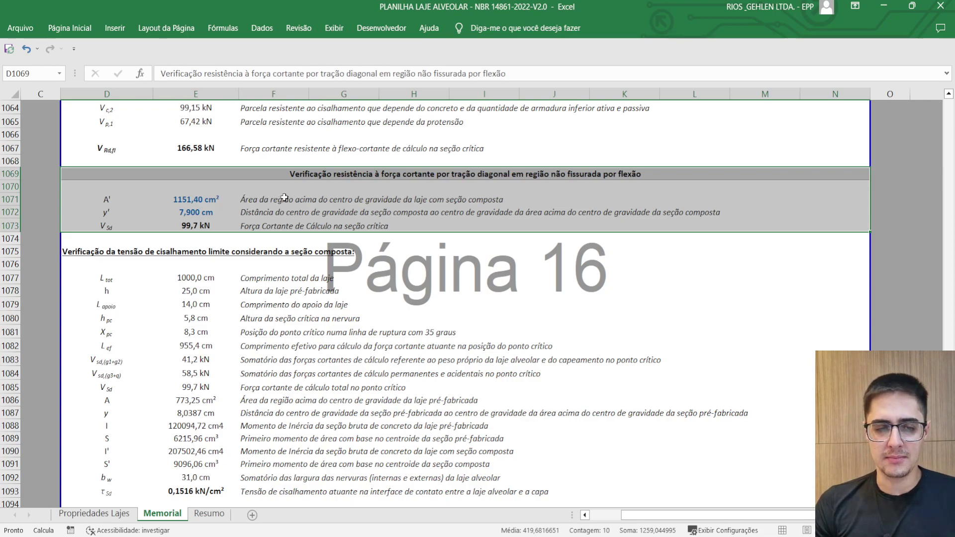
pyautogui.moveTo(195, 183); pyautogui.dragTo(500, 361)
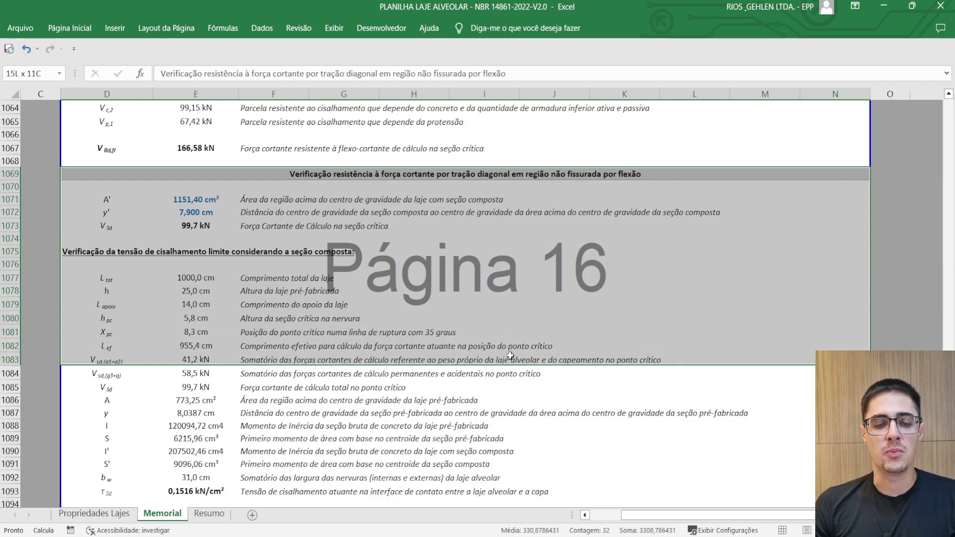
# - Compare the resisting shear stresses for circular and non-circular cores and review the diagonal tension cases for non-circular cores
pyautogui.scroll(-6, 298, 219)
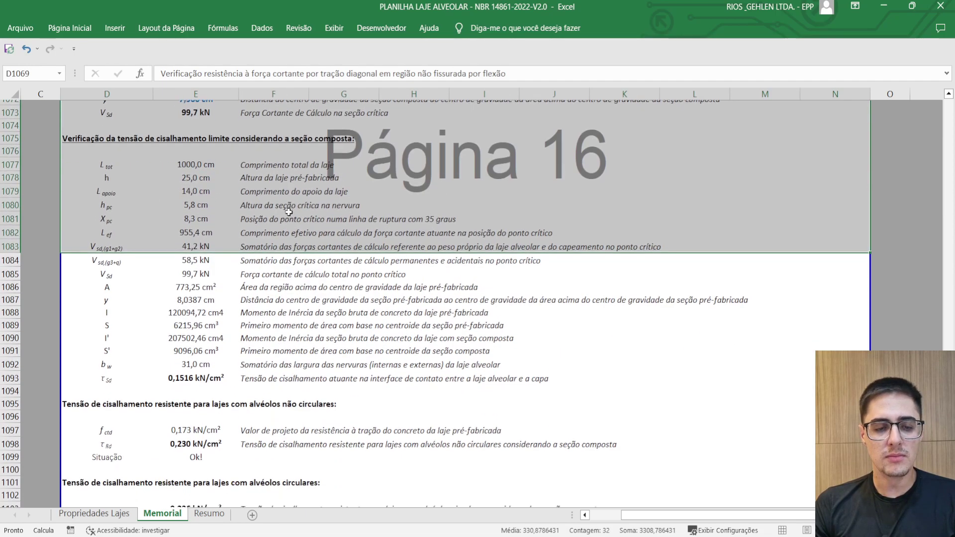
pyautogui.scroll(-5, 289, 213)
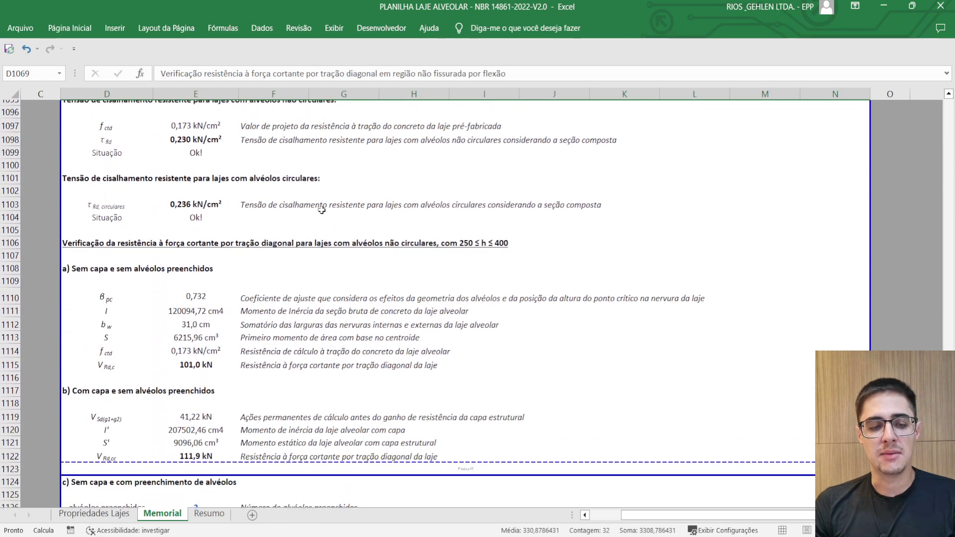
pyautogui.scroll(-7, 328, 203)
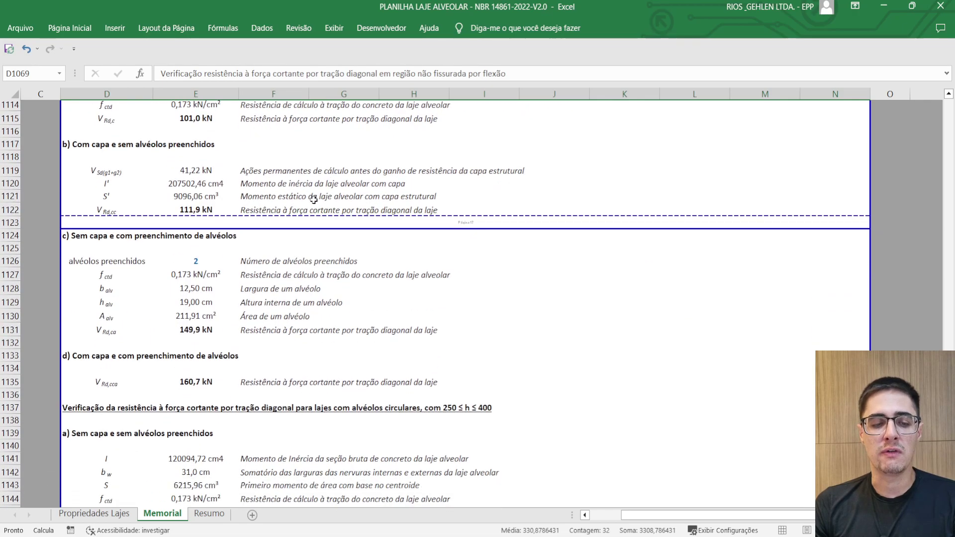
pyautogui.scroll(13, 155, 198)
pyautogui.scroll(-13, 174, 188)
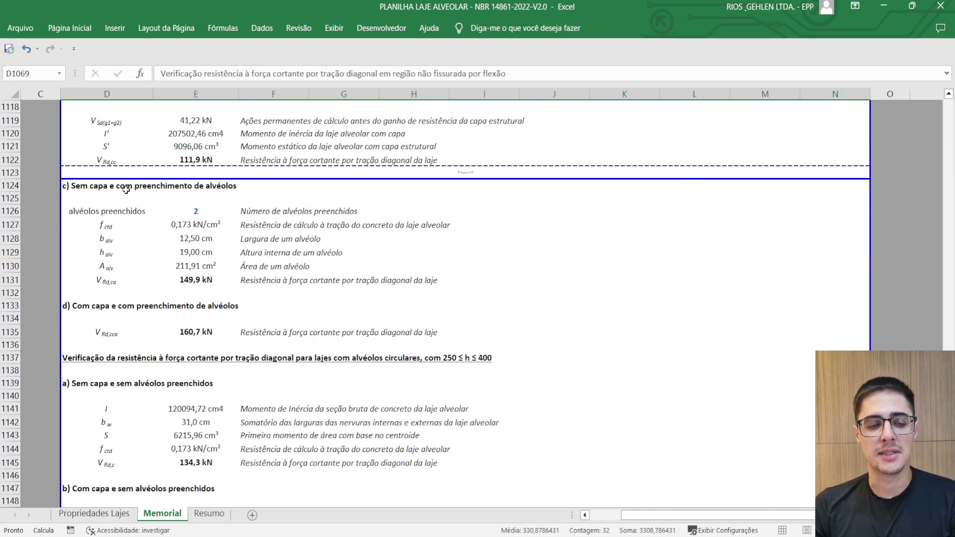
# - Inspect the filled-core inputs of the diagonal tension case without topping, continuing to the checks for slabs with circular cores
pyautogui.scroll(-1, 170, 195)
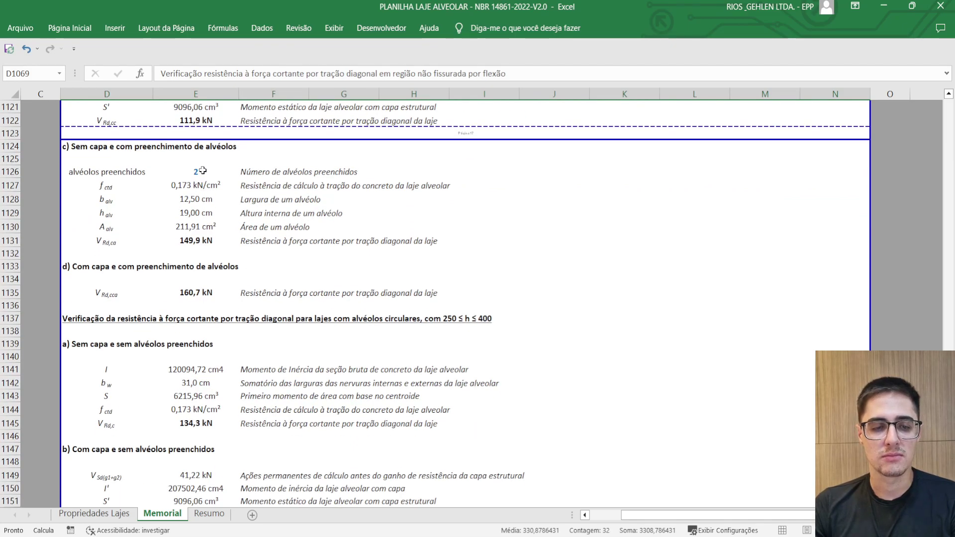
pyautogui.click(203, 170)
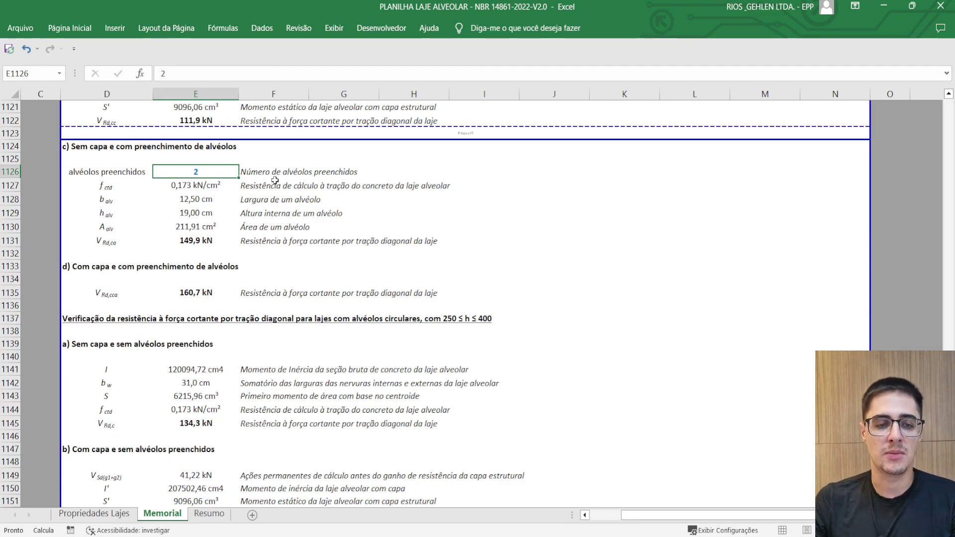
pyautogui.moveTo(100, 170); pyautogui.dragTo(830, 236)
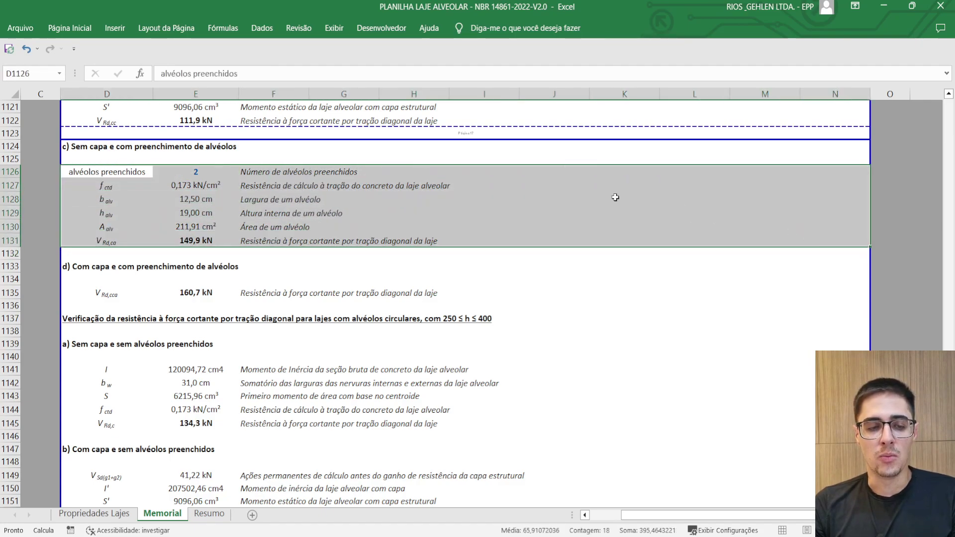
pyautogui.scroll(-7, 617, 199)
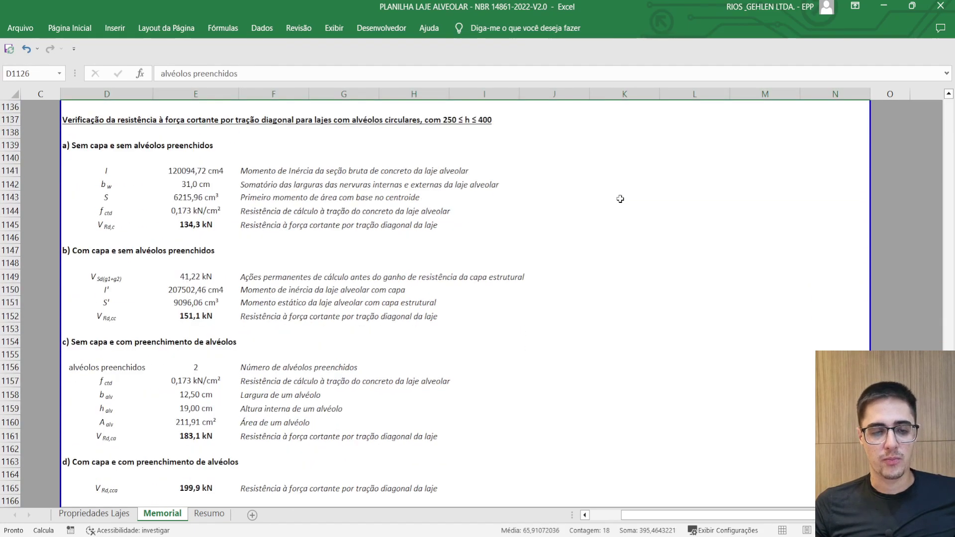
# - Highlight the ELS-DEF deflection check for the simply supported slab, including its span divisor limits and the camber and deflection rows
pyautogui.scroll(-8, 618, 201)
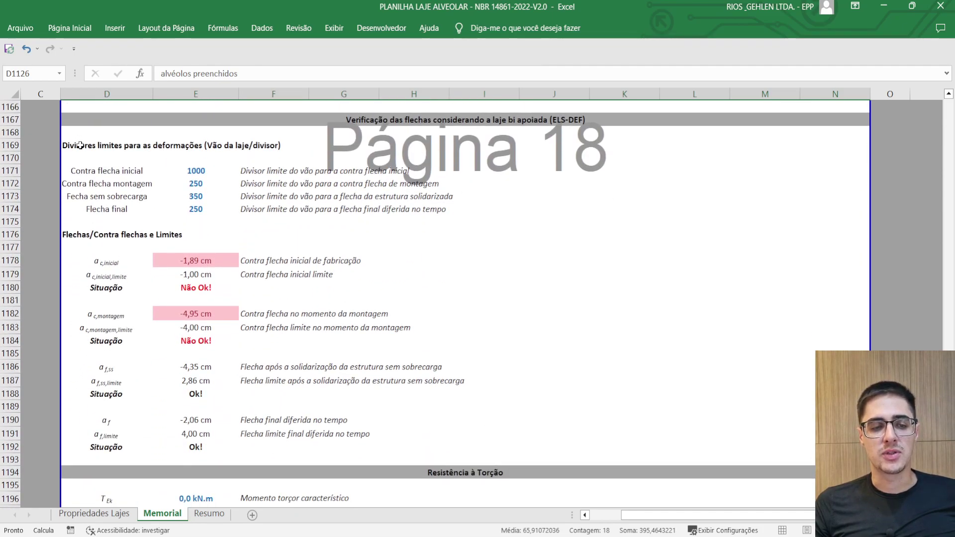
pyautogui.moveTo(86, 121); pyautogui.dragTo(664, 442)
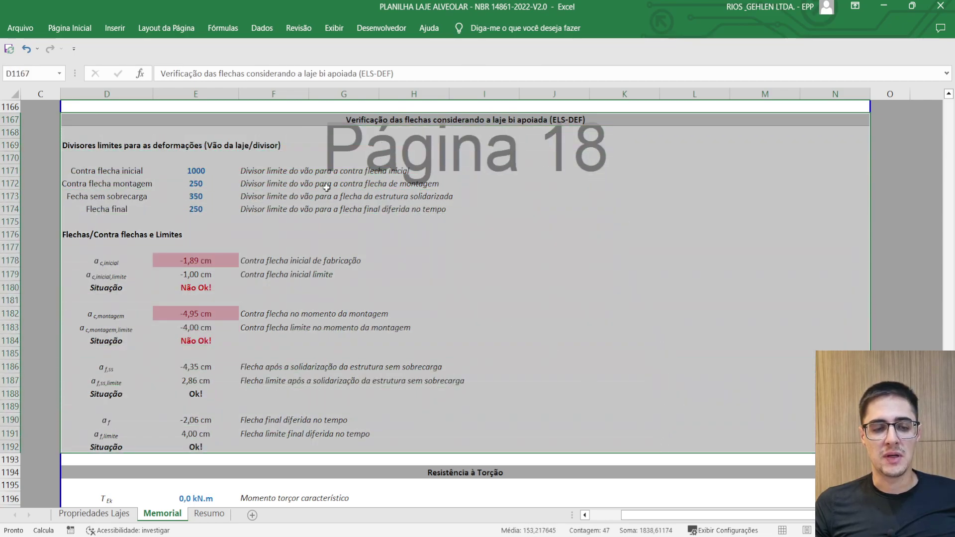
pyautogui.moveTo(211, 172); pyautogui.dragTo(210, 210)
pyautogui.moveTo(106, 265); pyautogui.dragTo(834, 408)
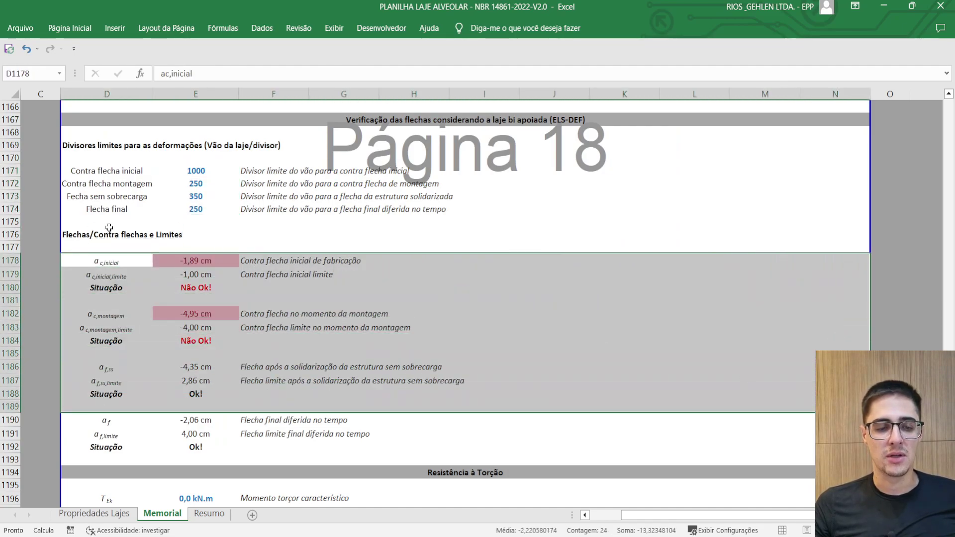
# - Compare the initial manufacturing camber with its limit, inspecting the formulas behind both values
pyautogui.click(116, 259)
pyautogui.moveTo(116, 259); pyautogui.dragTo(334, 264)
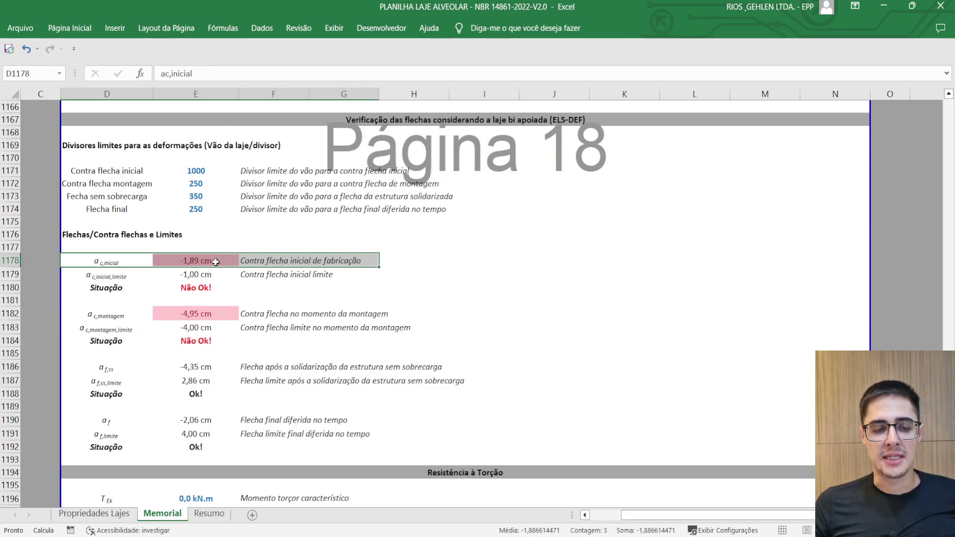
pyautogui.click(215, 261)
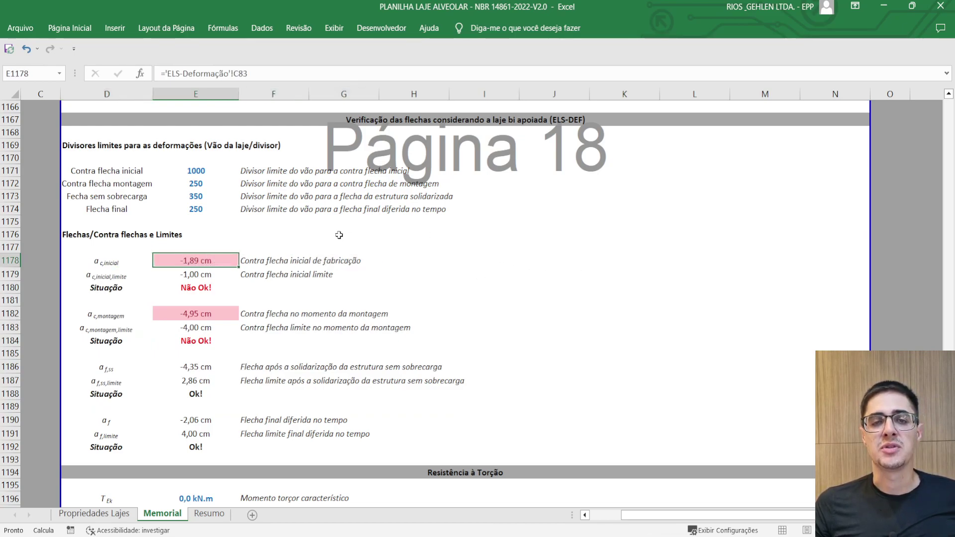
pyautogui.click(198, 275)
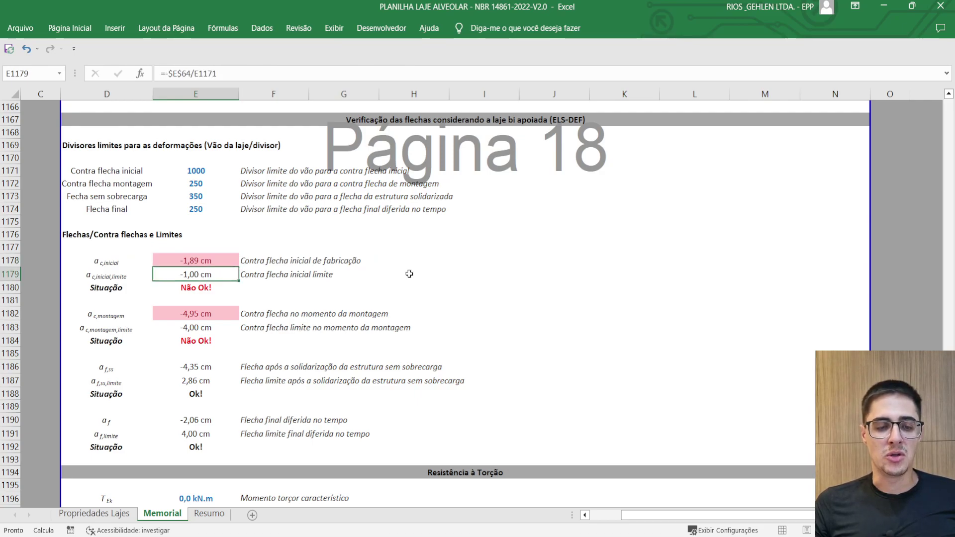
pyautogui.click(178, 260)
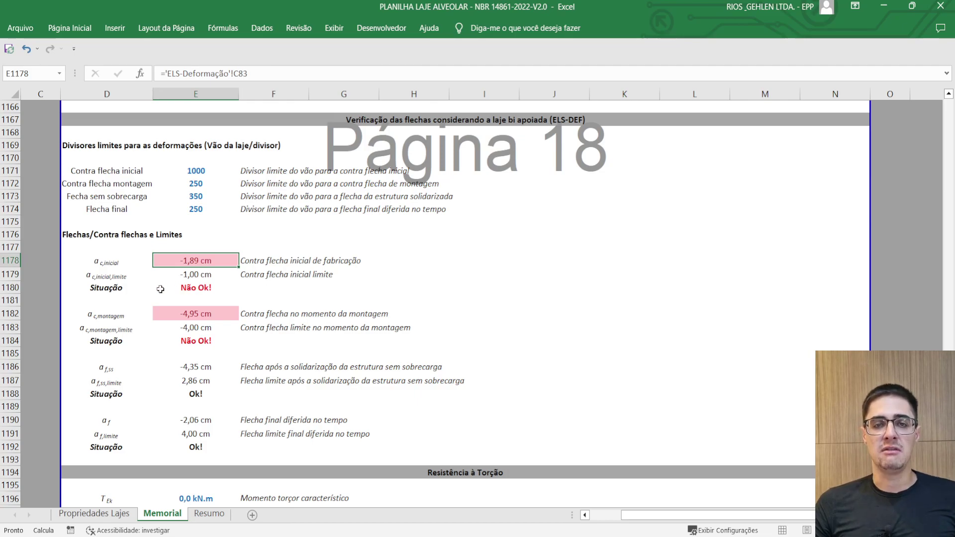
# - Highlight the camber at assembly together with its limit and status rows
pyautogui.scroll(-3, 472, 329)
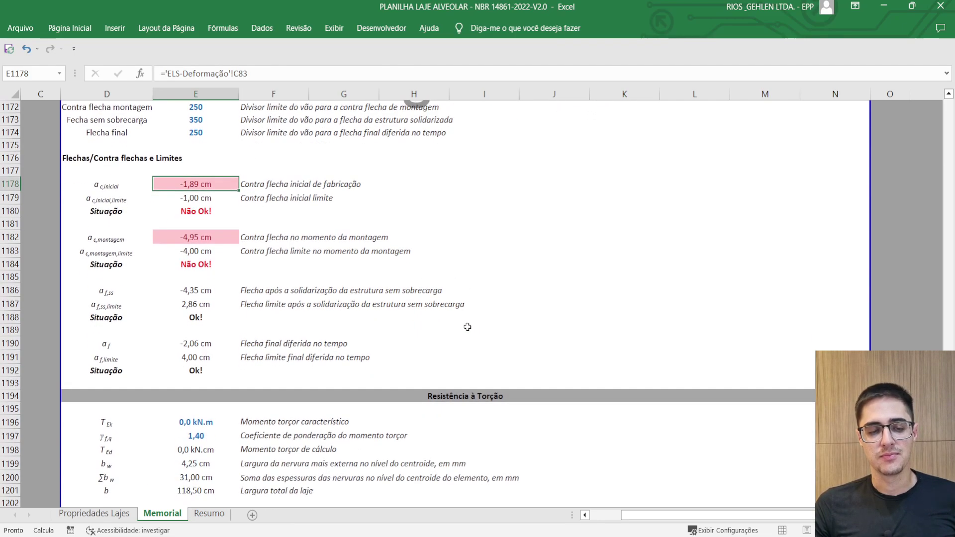
pyautogui.moveTo(101, 201); pyautogui.dragTo(280, 225)
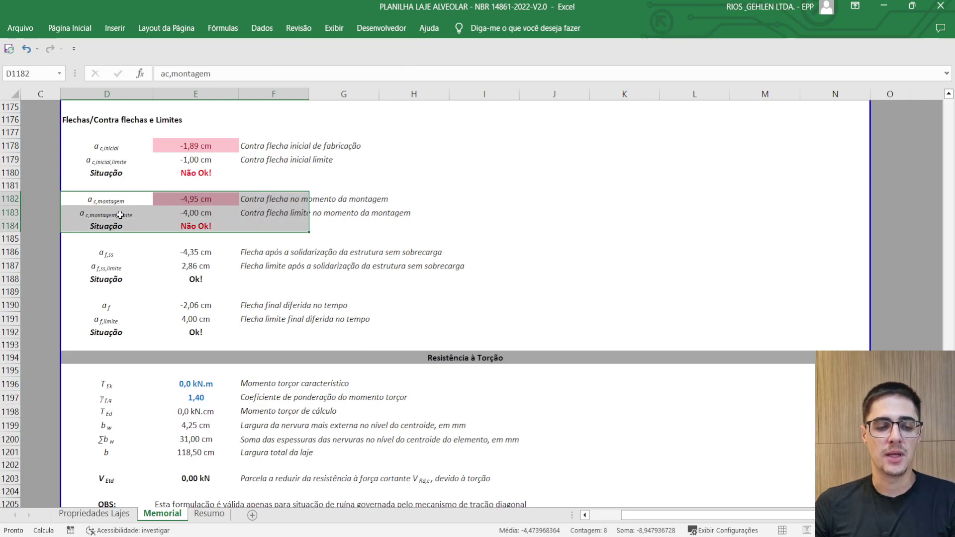
pyautogui.moveTo(97, 201); pyautogui.dragTo(247, 225)
# - Highlight the whole torsion resistance section, from its heading down to the OBS note
pyautogui.scroll(-3, 243, 226)
pyautogui.scroll(-2, 248, 228)
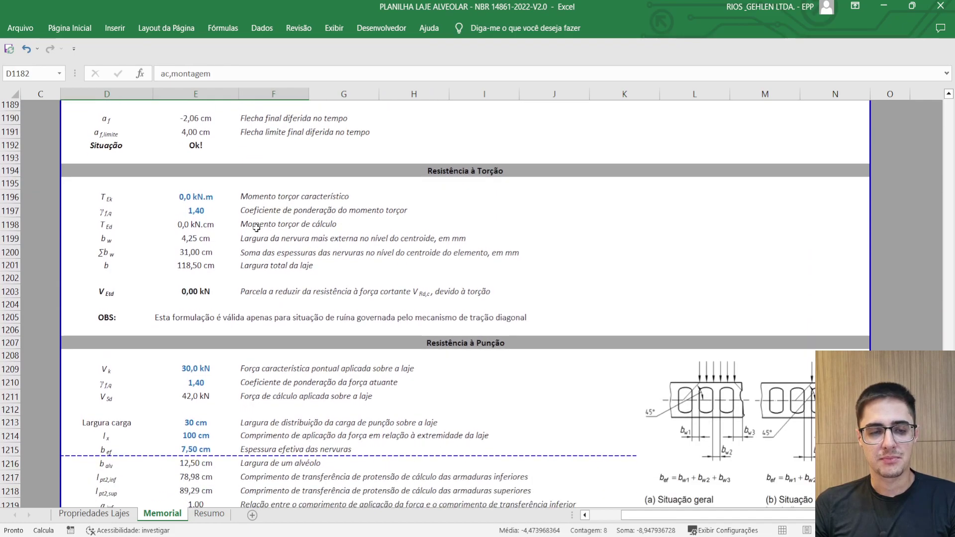
pyautogui.moveTo(124, 162); pyautogui.dragTo(638, 307)
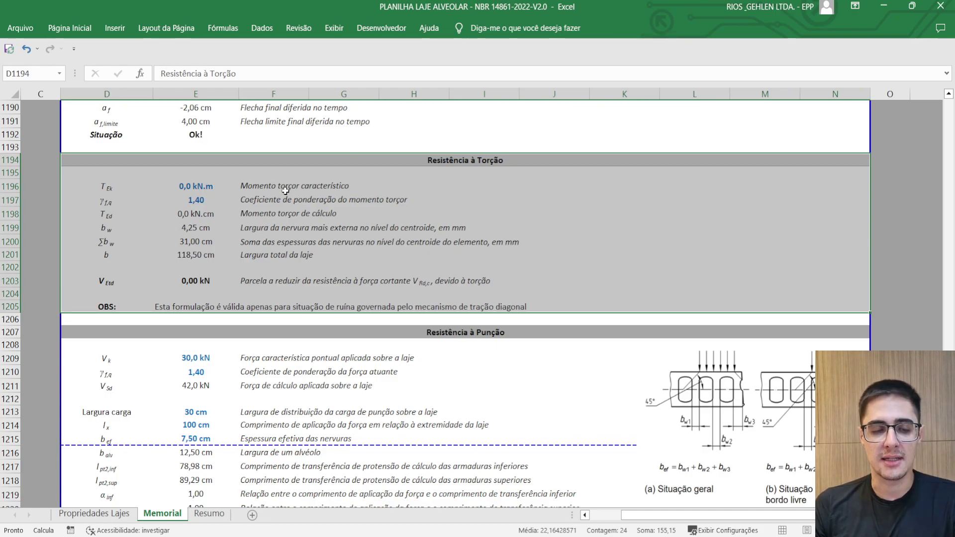
# - Review the punching resistance section, from the point load inputs and rib diagrams to the adopted resistances and OBS1 to OBS3 notes
pyautogui.scroll(-2, 283, 191)
pyautogui.scroll(-3, 283, 190)
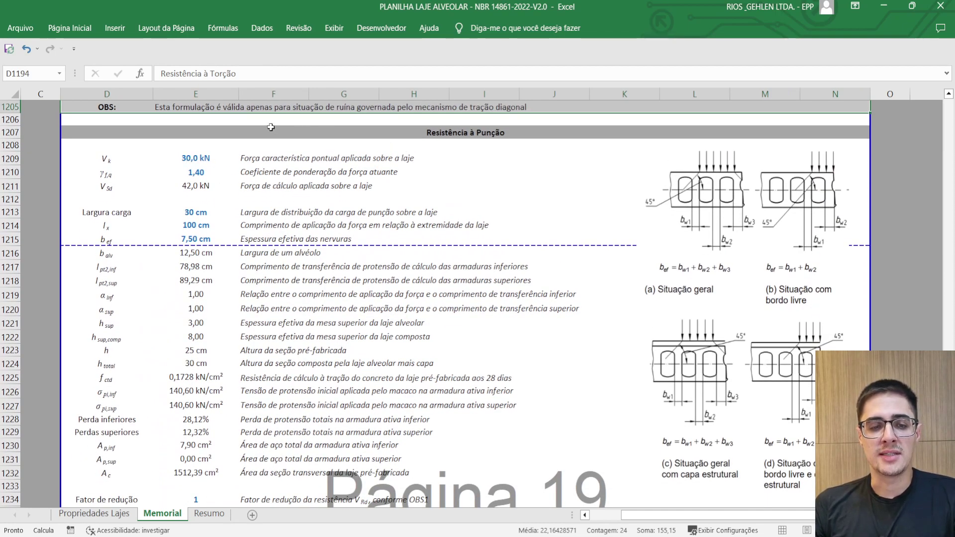
pyautogui.scroll(-1, 291, 192)
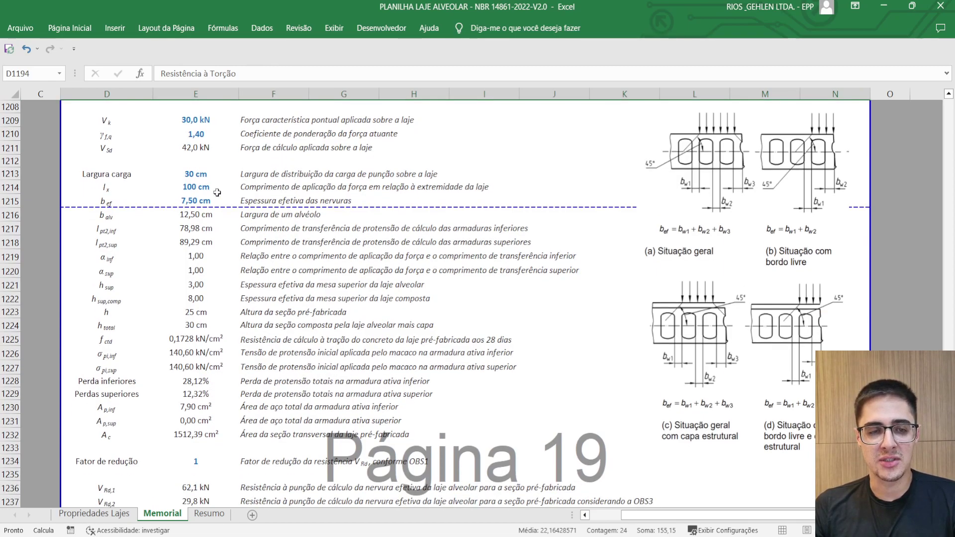
pyautogui.scroll(1, 249, 189)
pyautogui.scroll(-1, 411, 164)
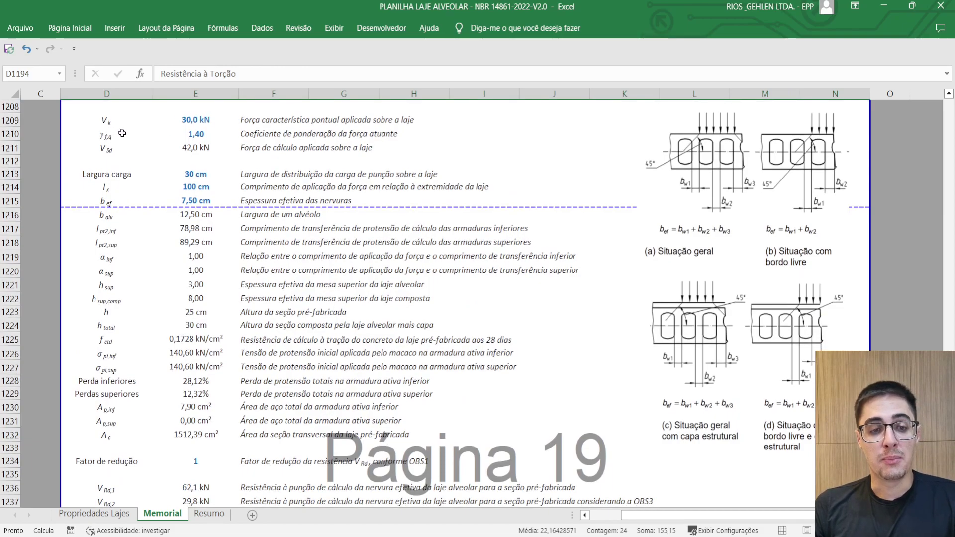
pyautogui.scroll(-6, 297, 167)
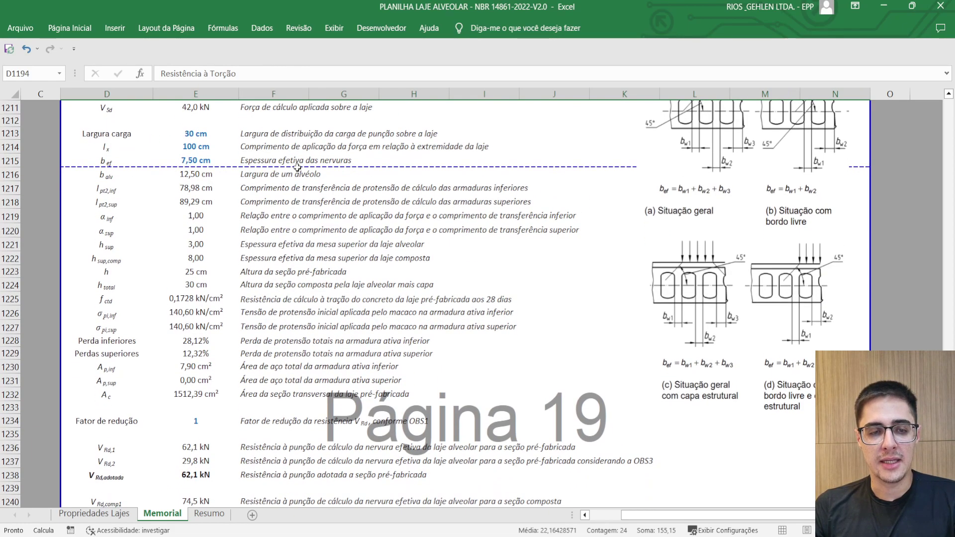
pyautogui.scroll(-1, 297, 167)
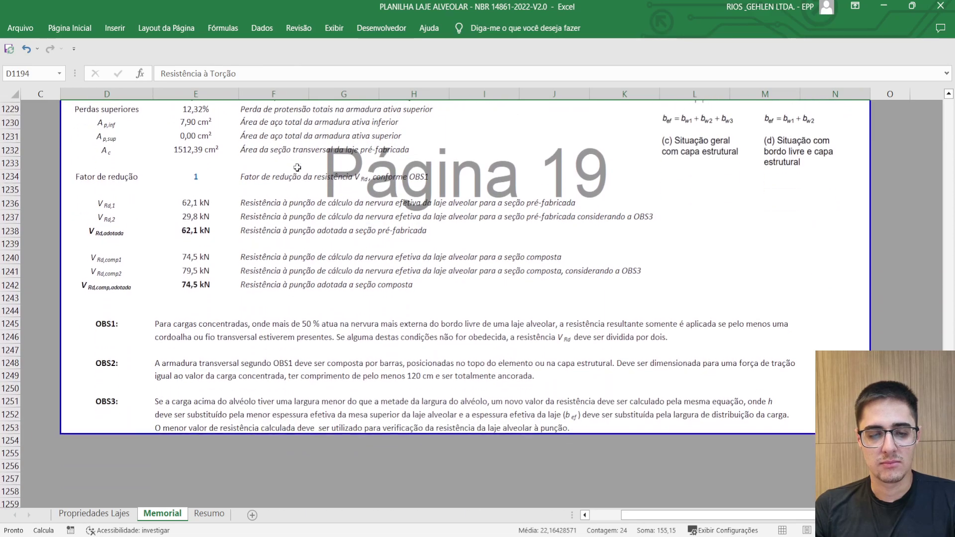
pyautogui.scroll(1, 280, 338)
# - Open the Resumo sheet, review its summary through to the ELS deformation results, and return to the top
pyautogui.click(209, 514)
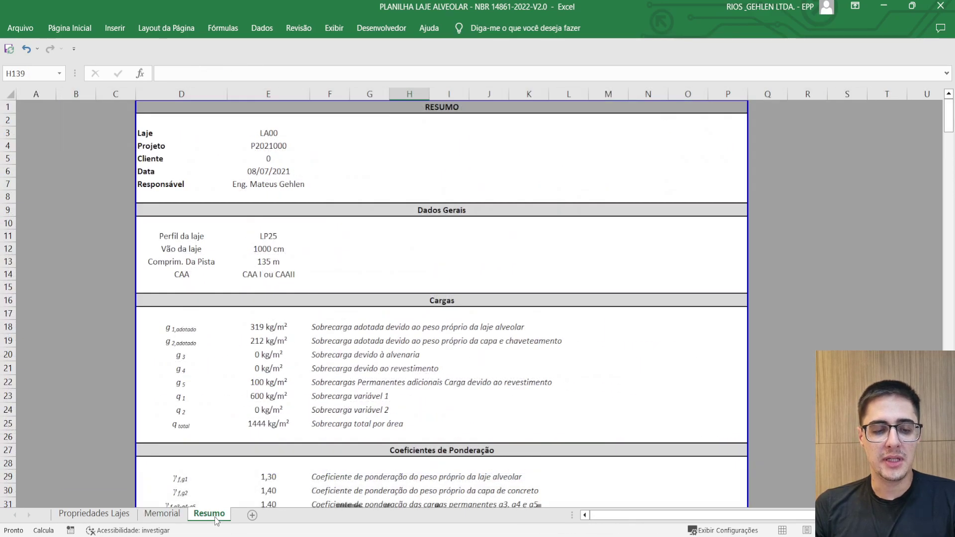
pyautogui.click(275, 111)
pyautogui.scroll(-13, 276, 113)
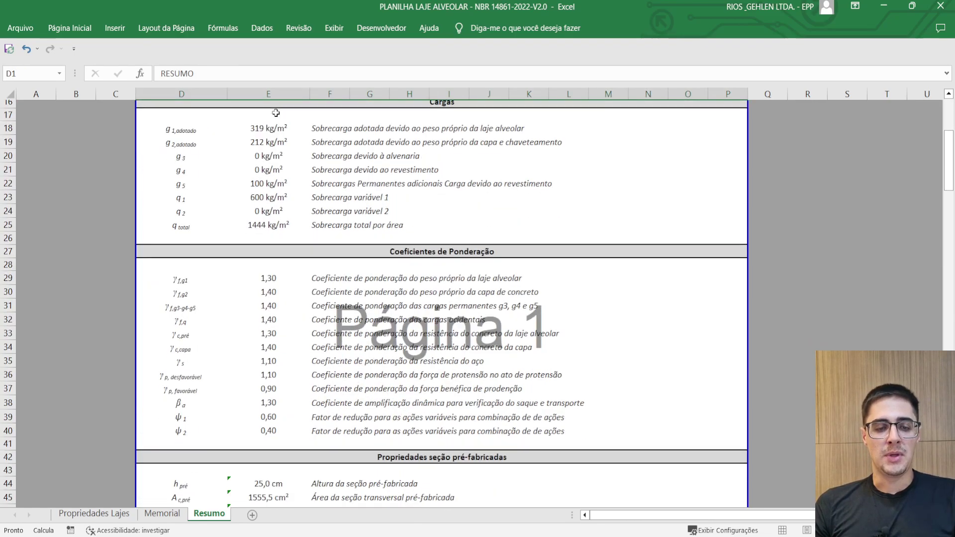
pyautogui.scroll(-20, 276, 114)
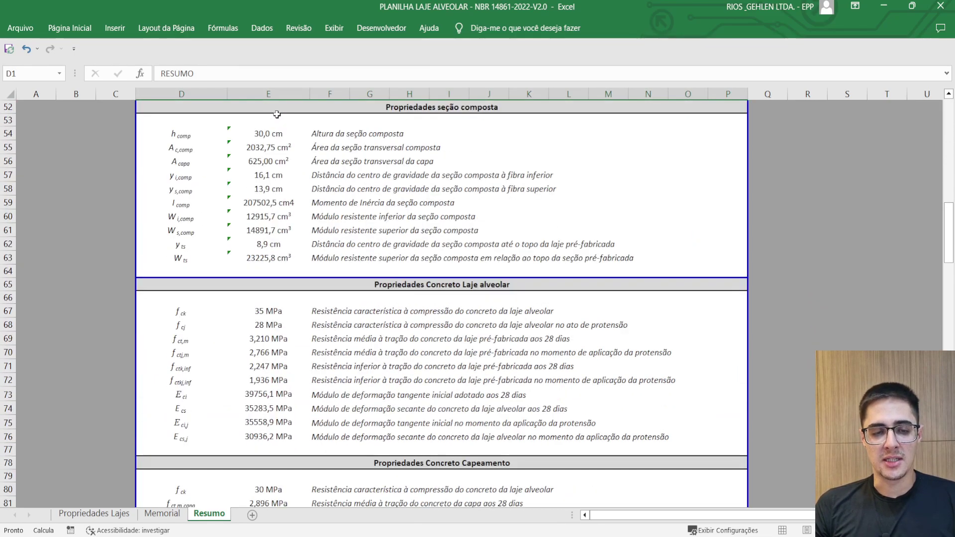
pyautogui.scroll(-15, 276, 114)
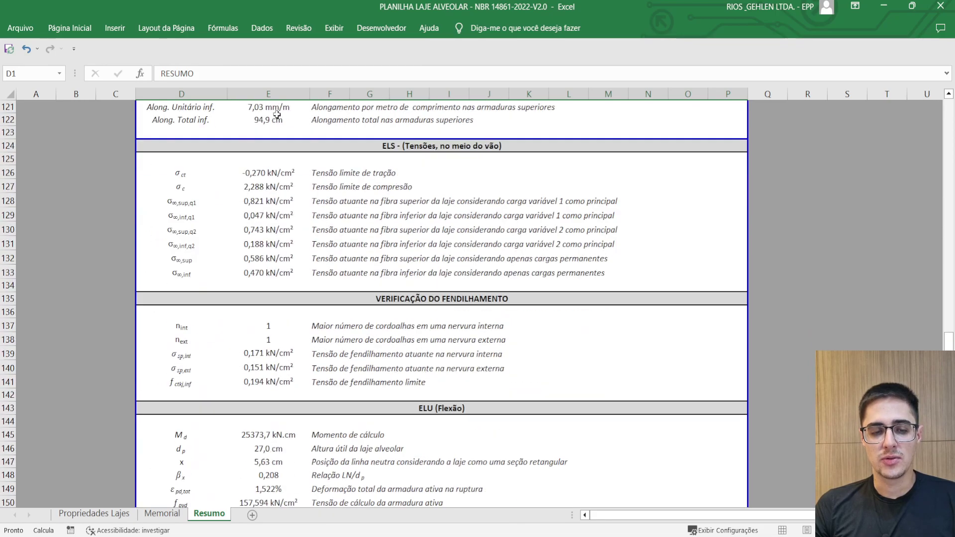
pyautogui.scroll(-11, 276, 114)
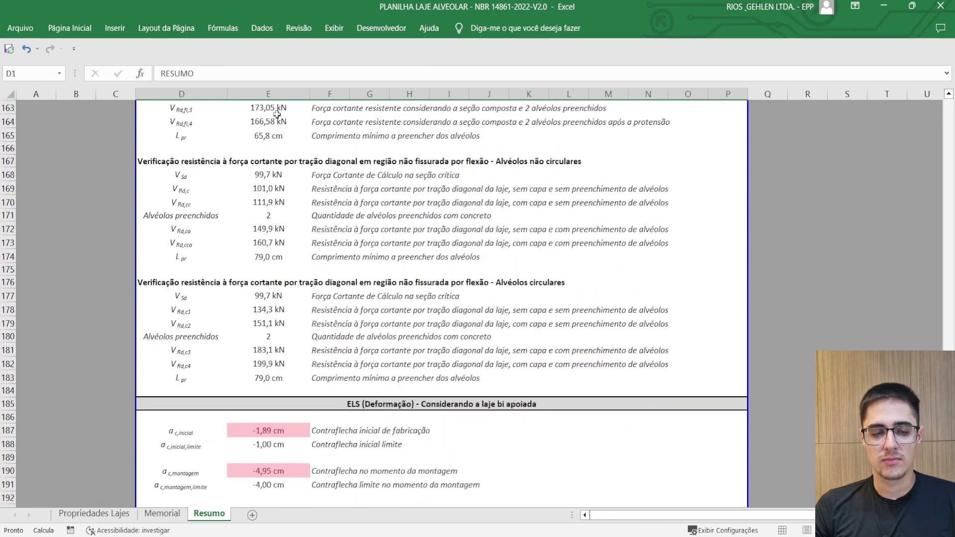
pyautogui.hotkey('ctrl', 'BackSpace')
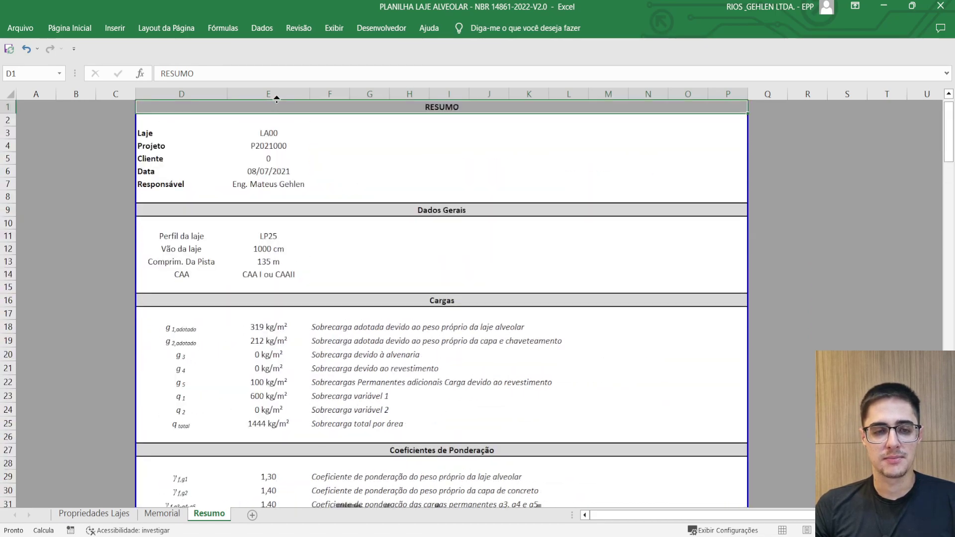
pyautogui.click(350, 148)
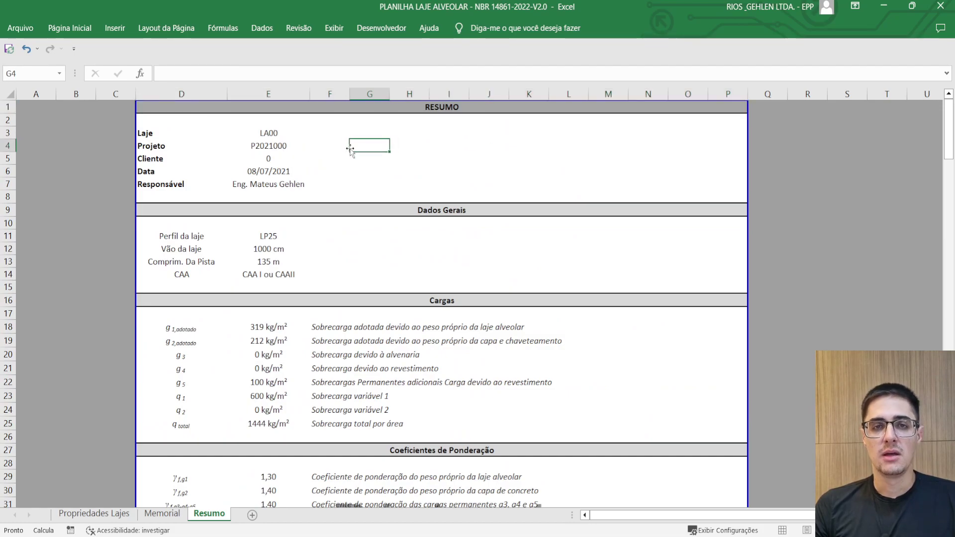